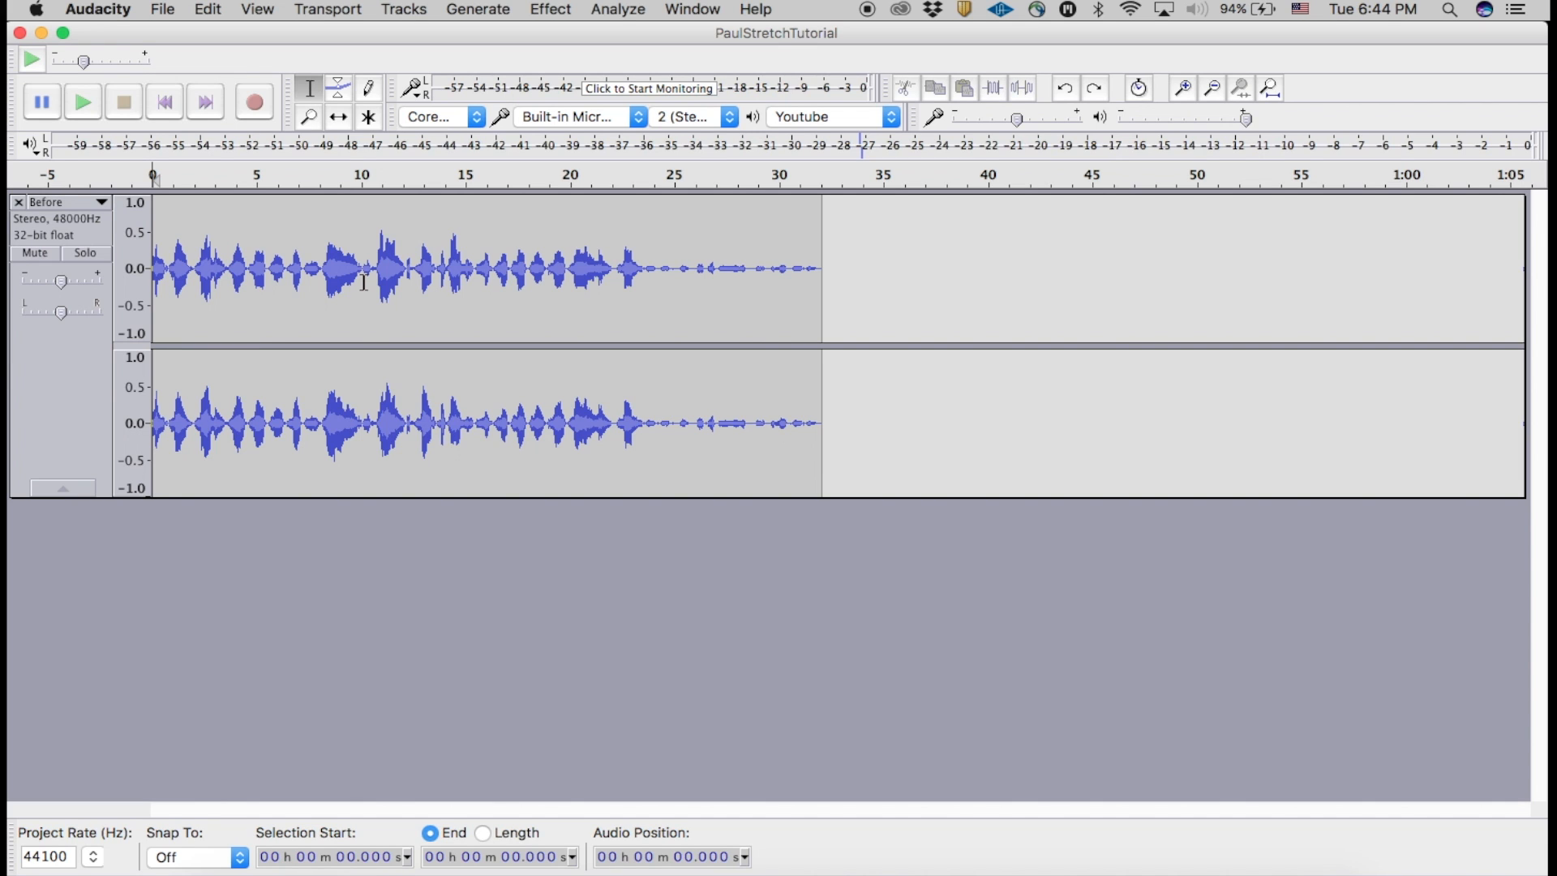
click(546, 9)
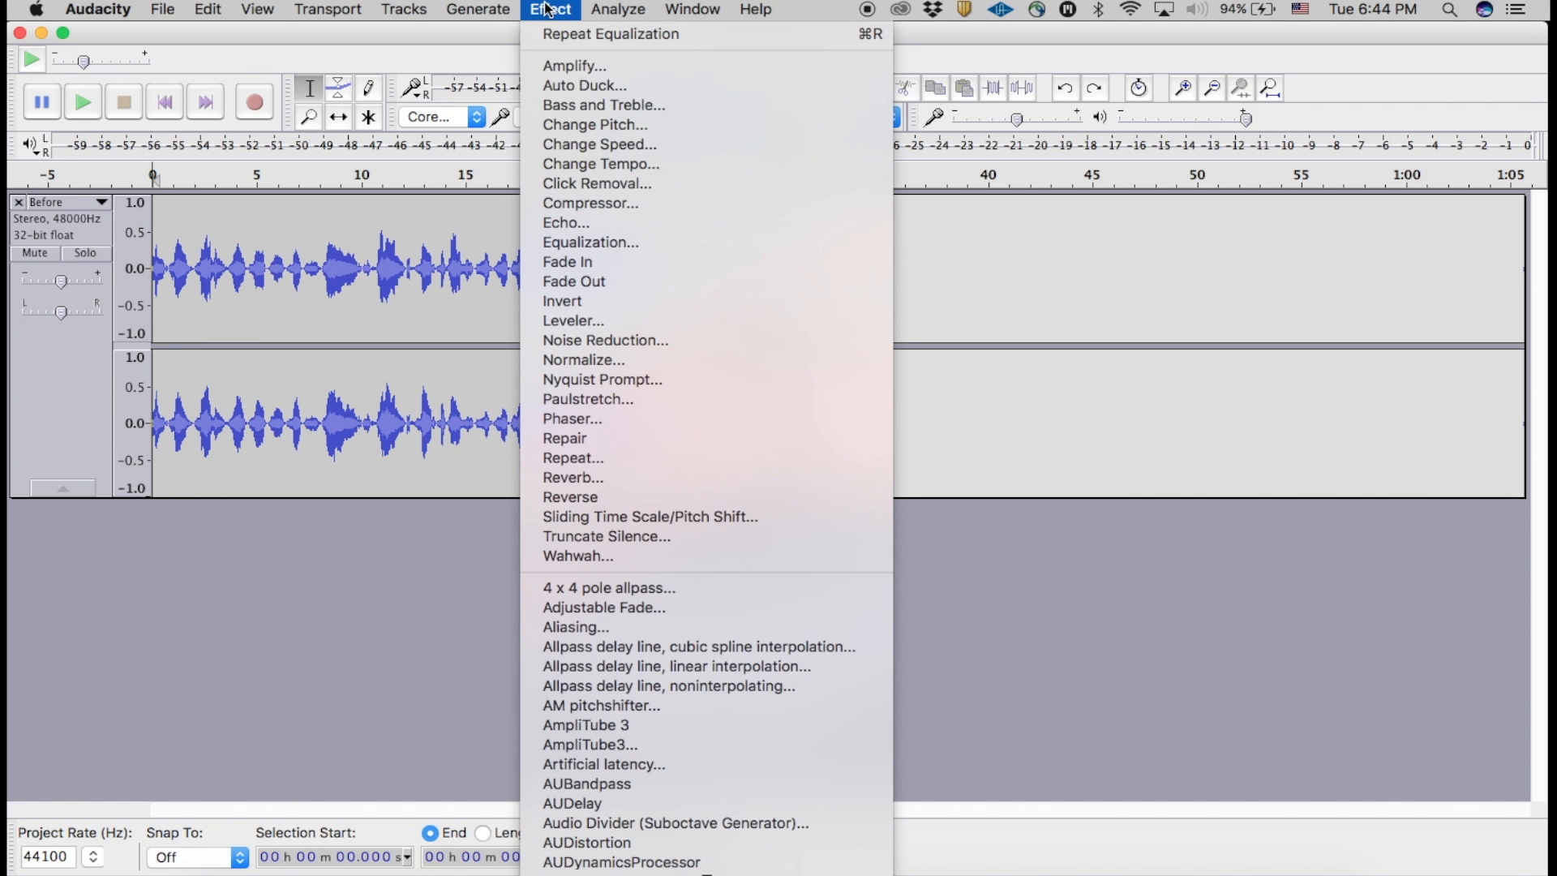
scroll(649, 417, down, 6)
scroll(653, 418, down, 2)
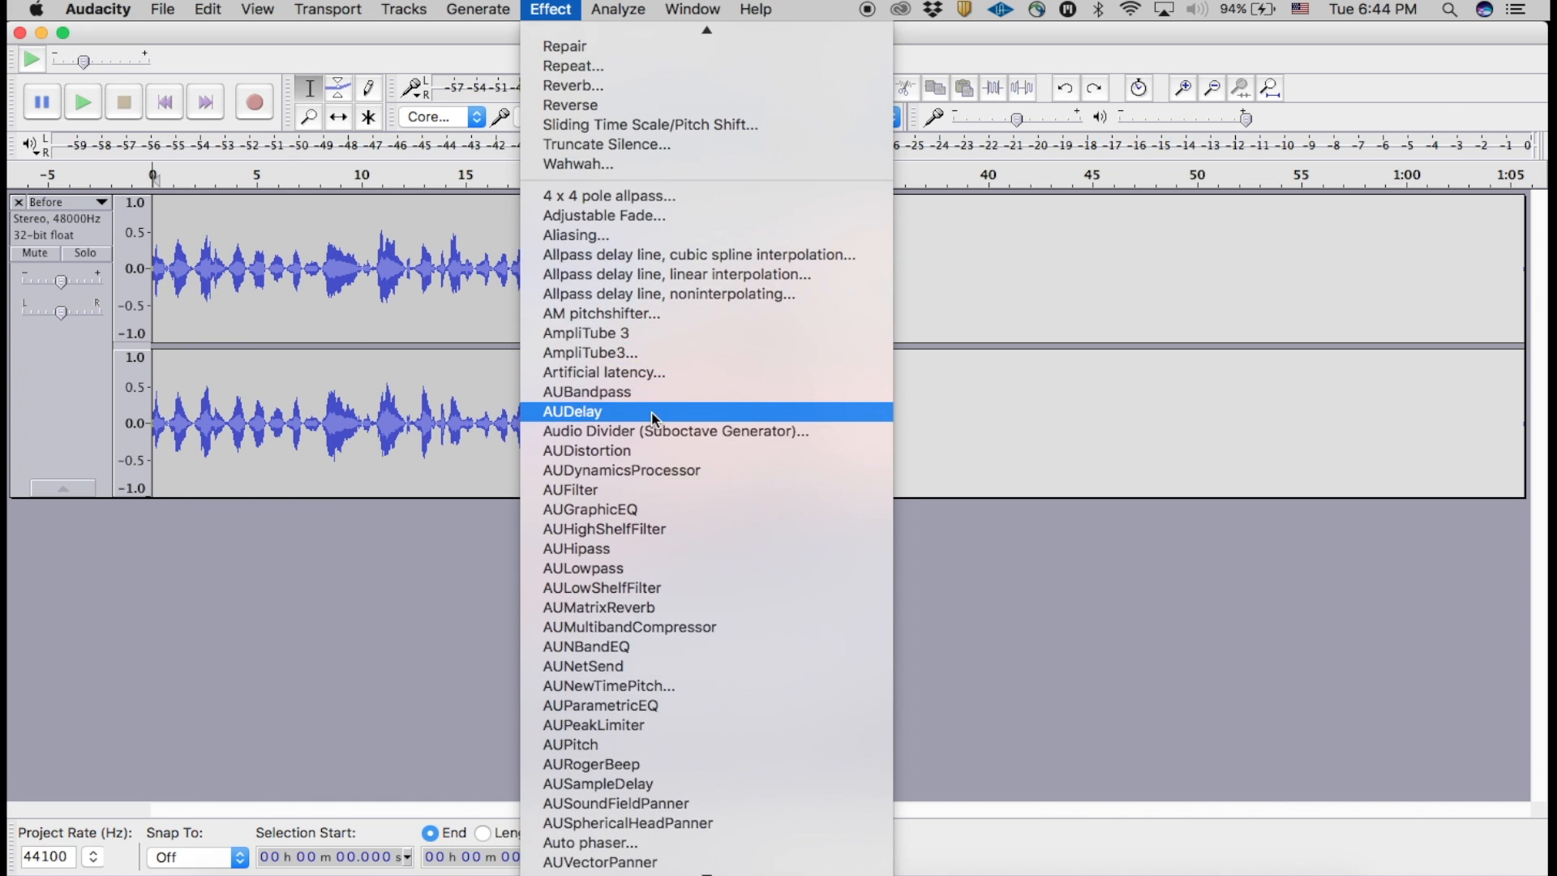
click(449, 37)
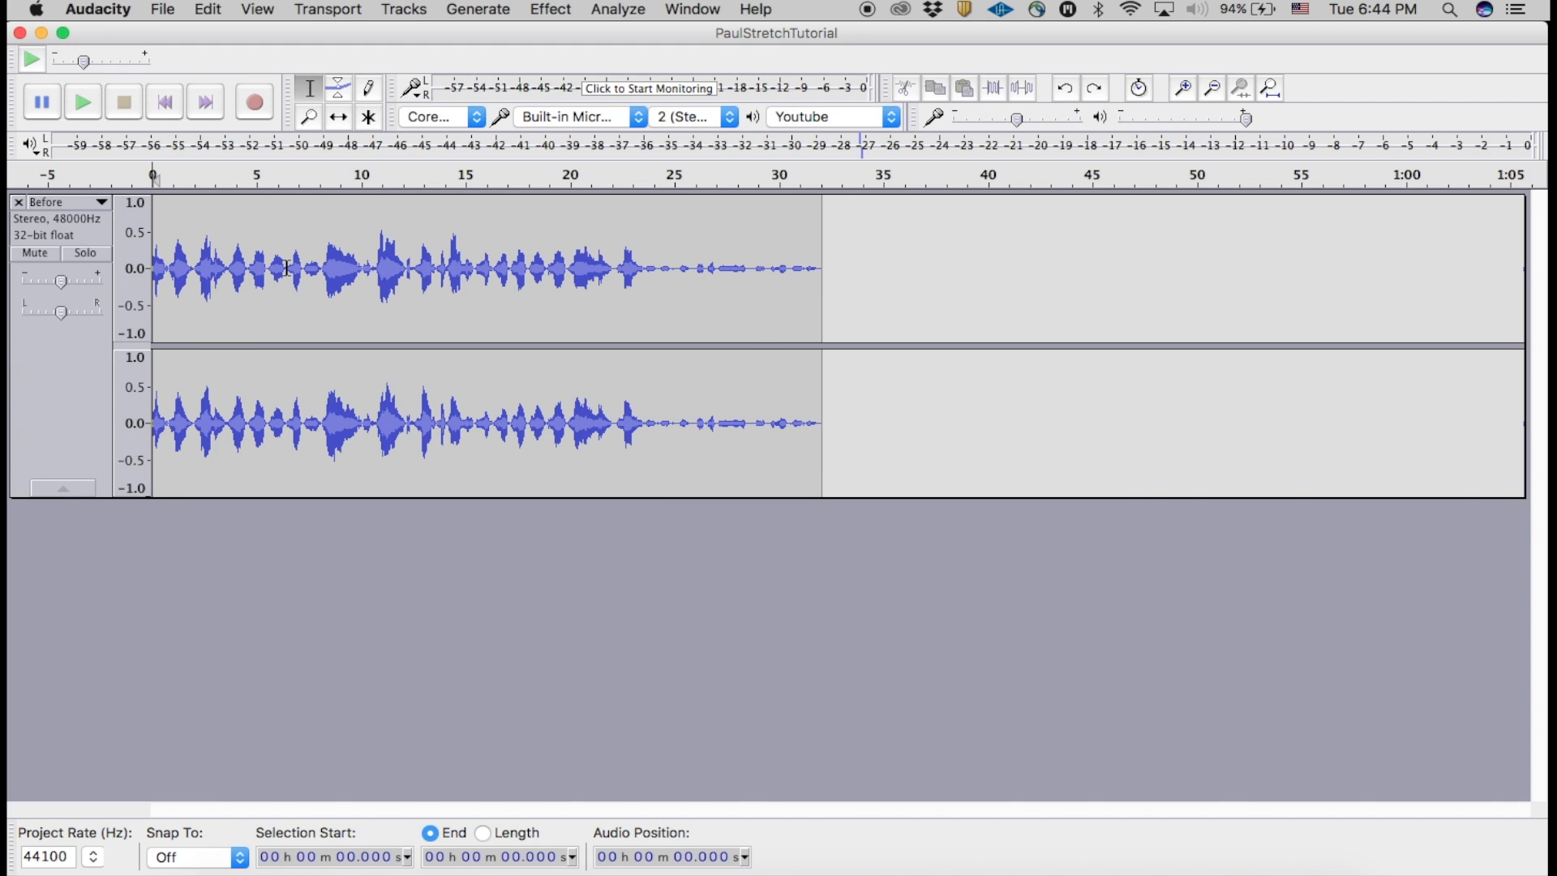
Step: Stretch the whole clip in the Before track using Paulstretch with a stretch factor of 20 and a time resolution of .25 seconds
click(357, 268)
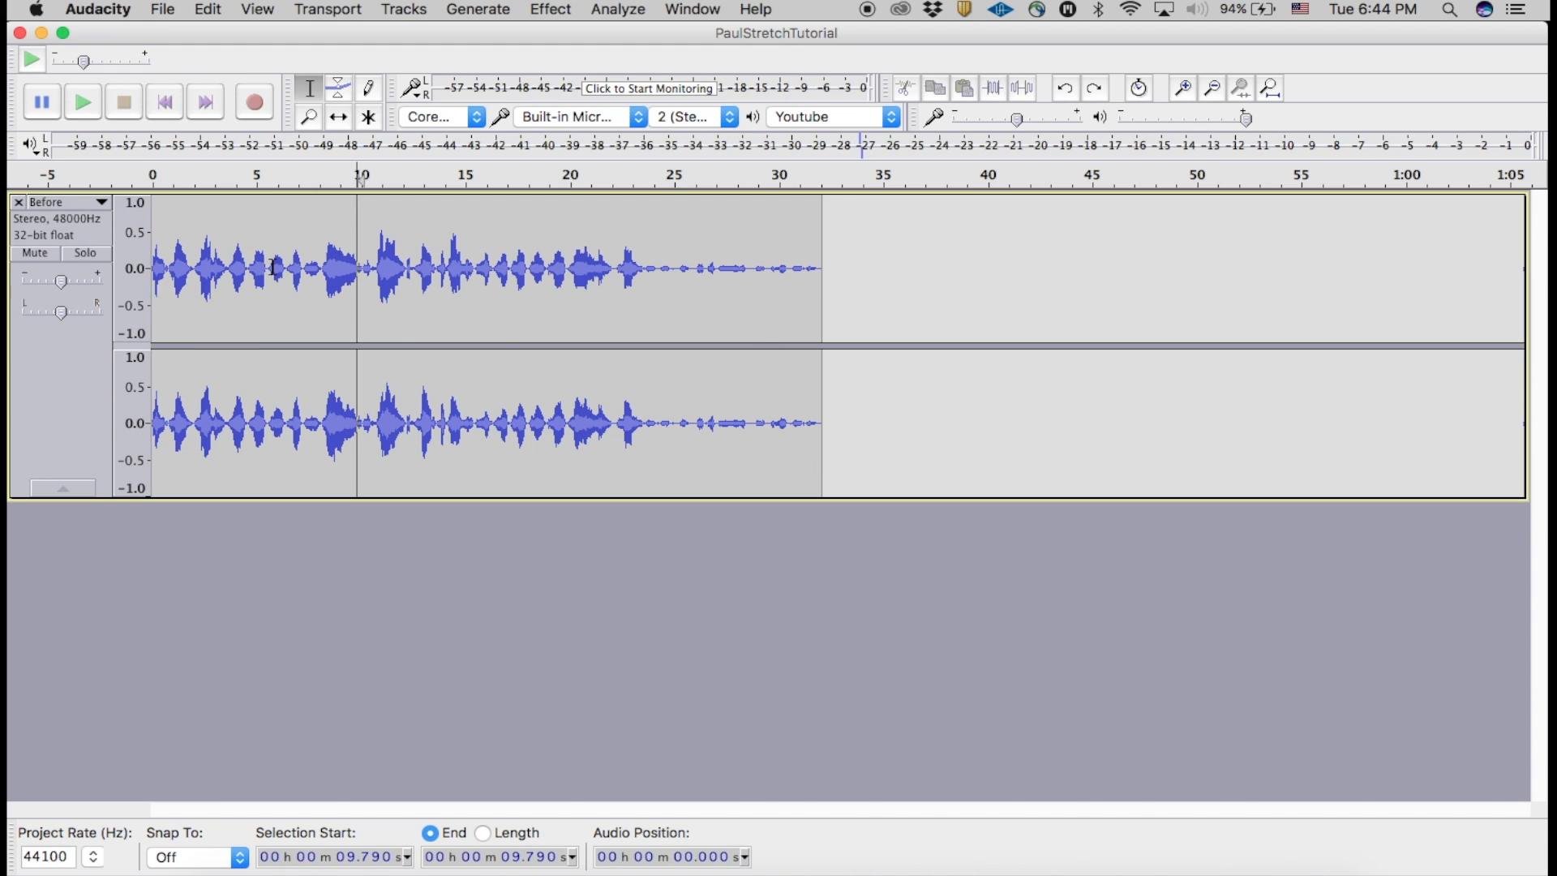
double_click(300, 274)
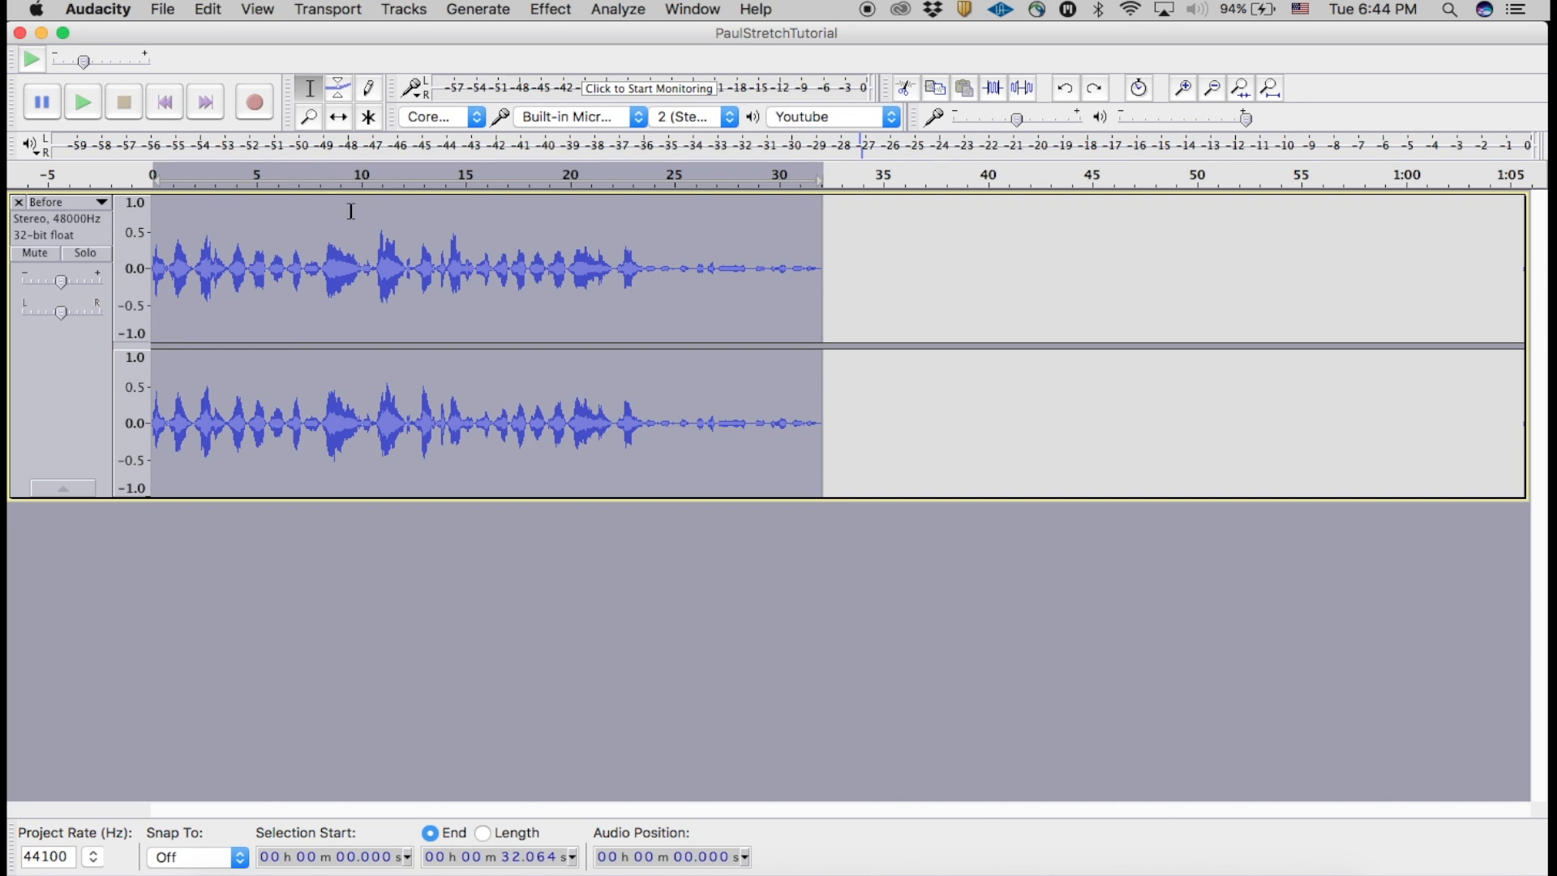
click(560, 11)
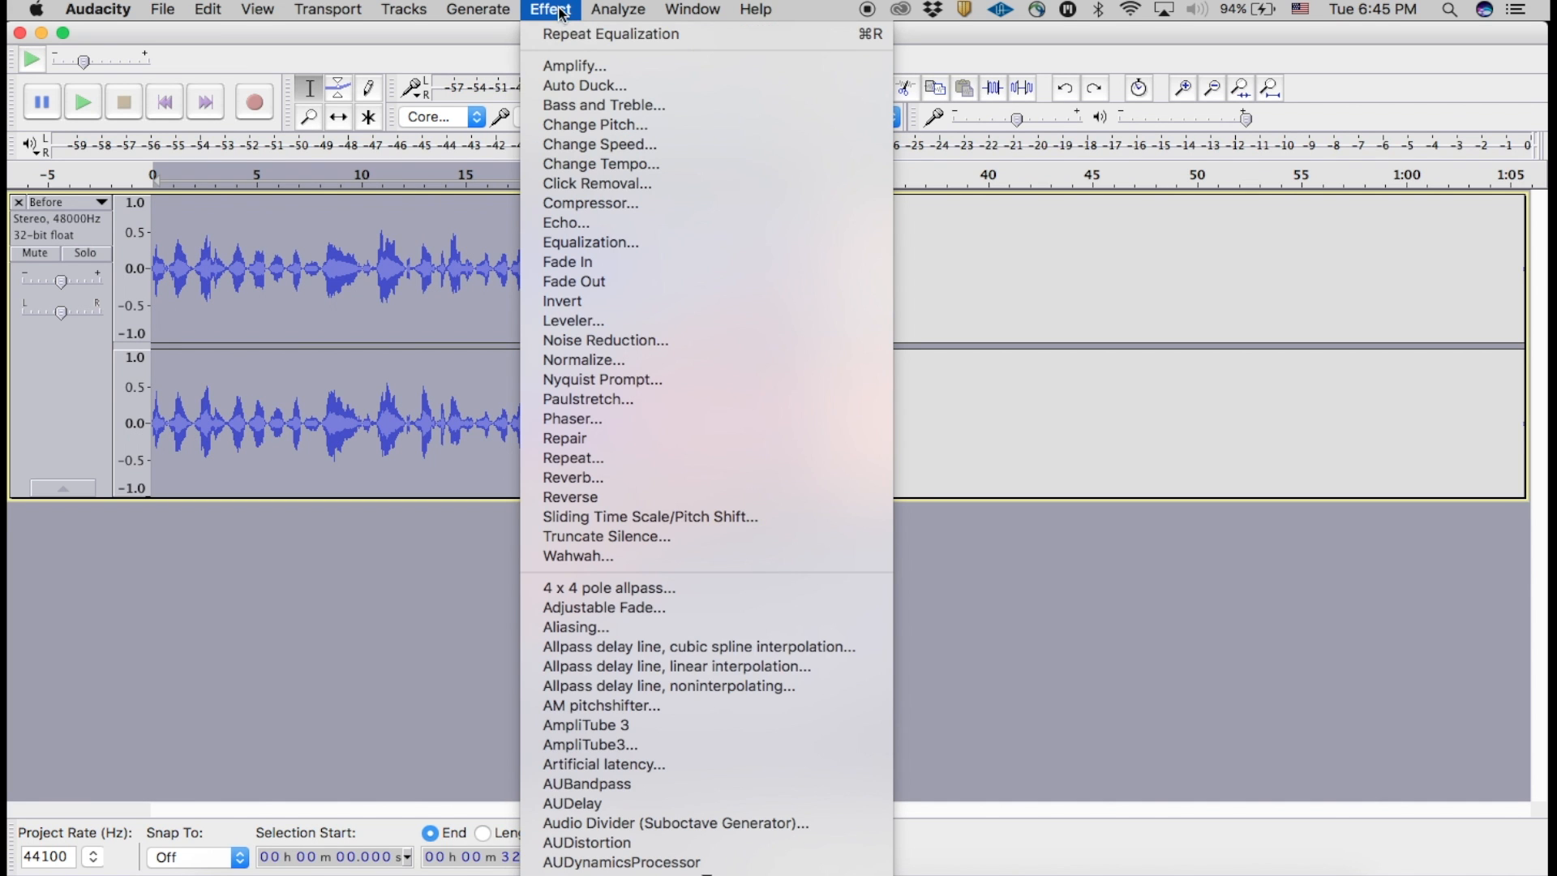
click(609, 399)
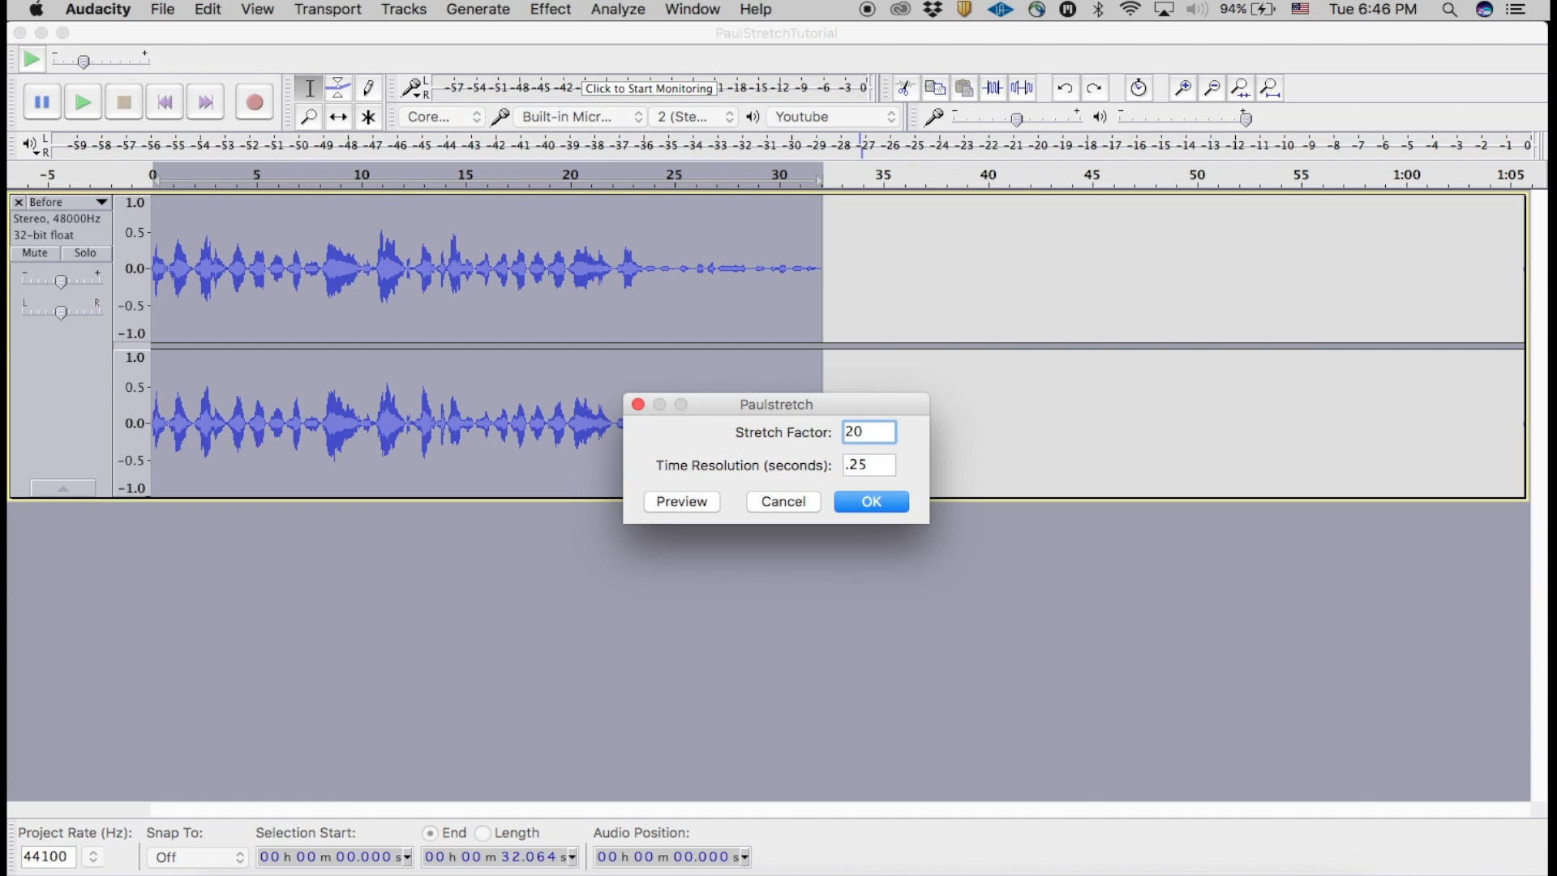
click(871, 501)
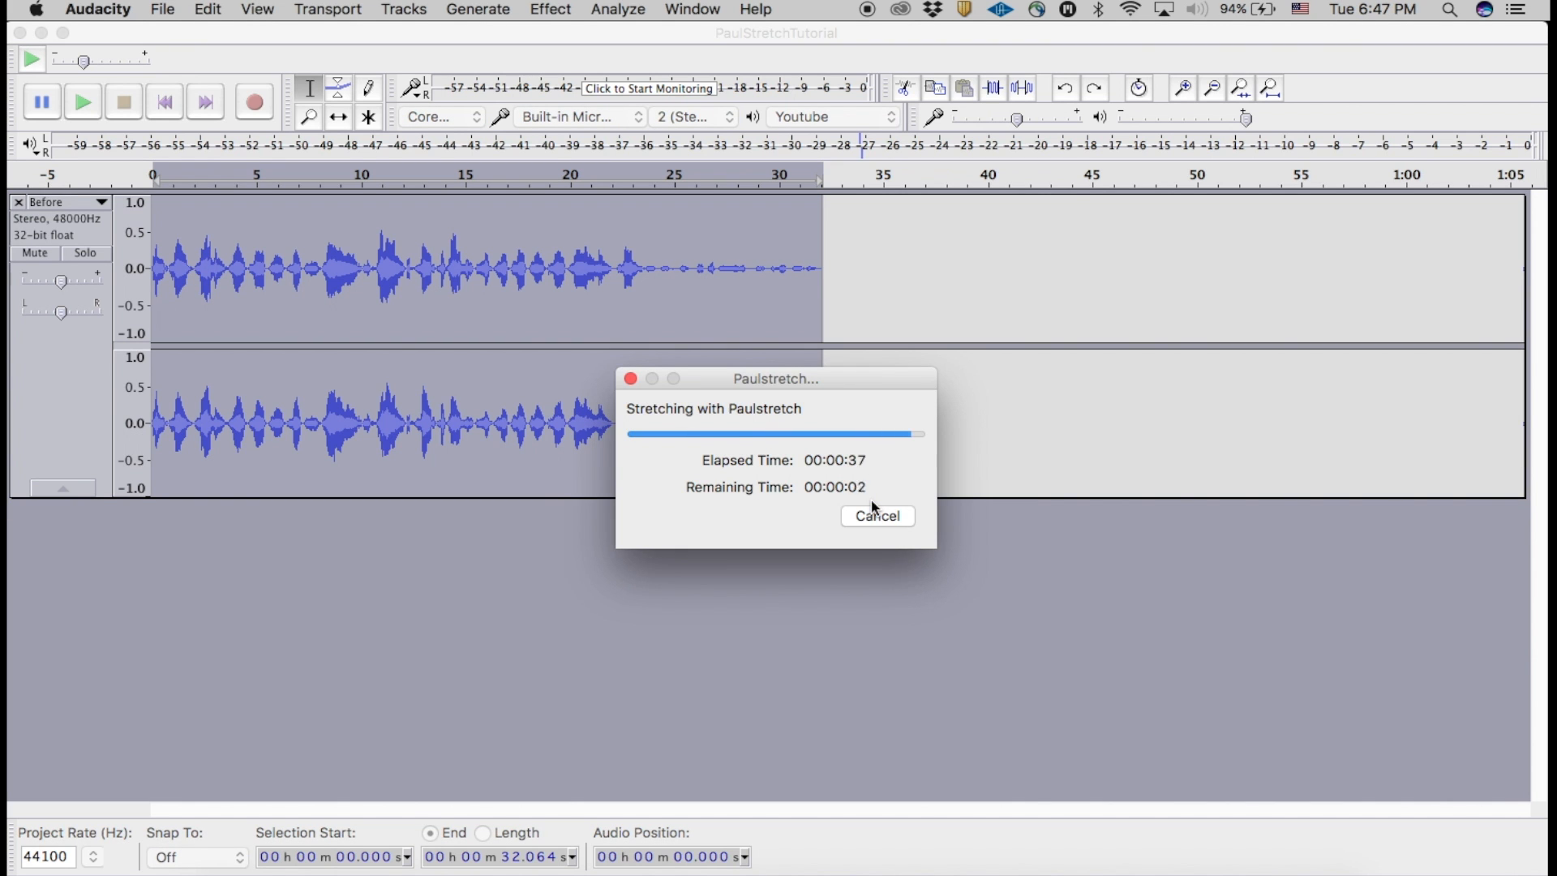
Step: Listen to the opening of the stretched track from its beginning, then stop playback
click(1211, 89)
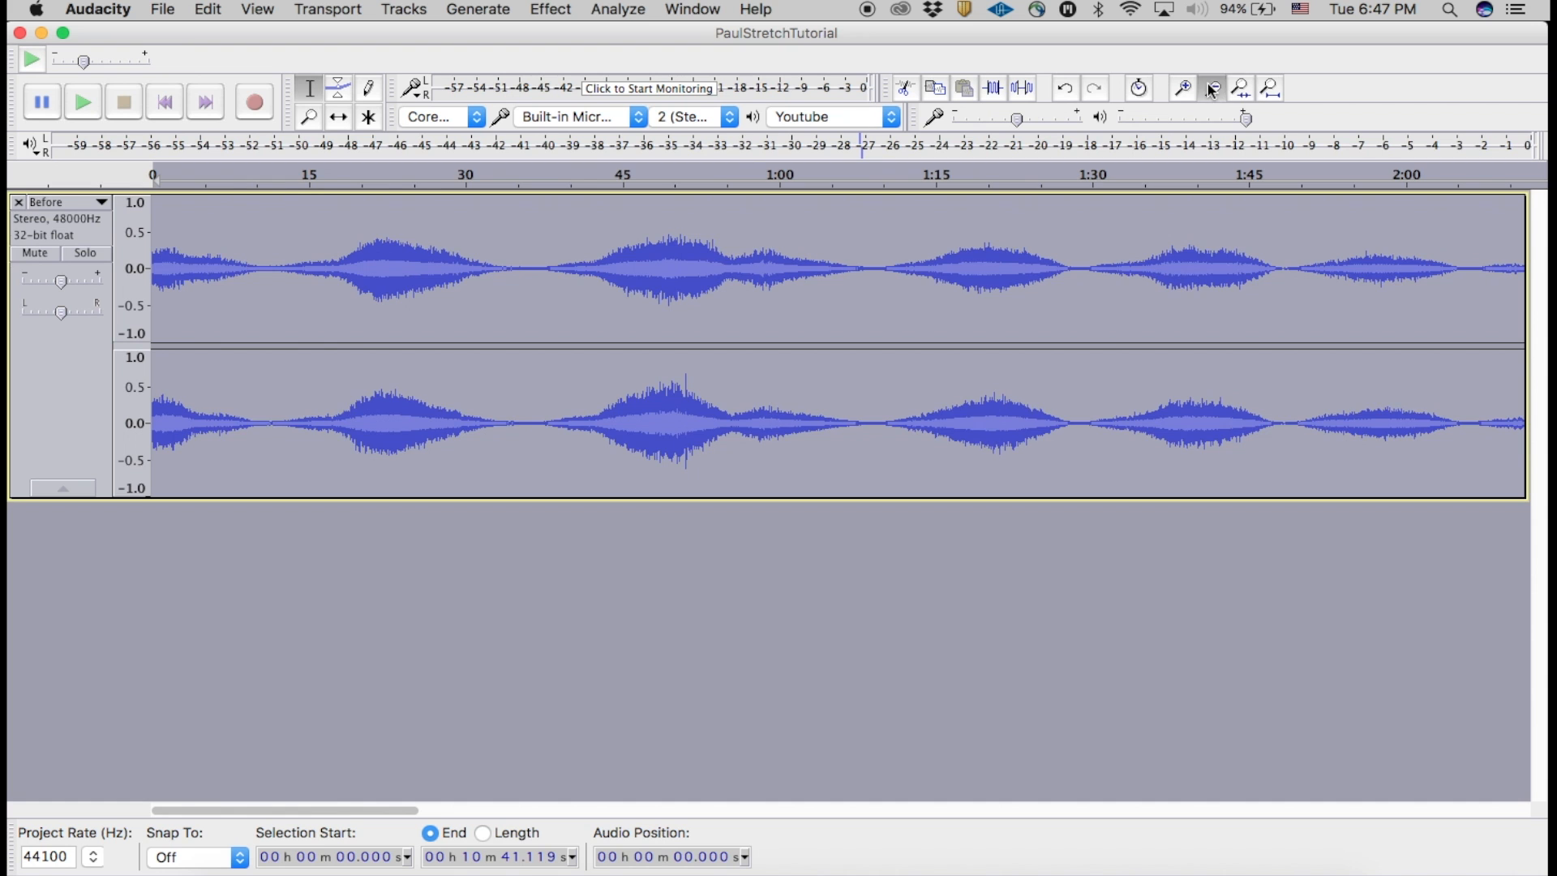
click(1210, 90)
click(1210, 89)
click(165, 102)
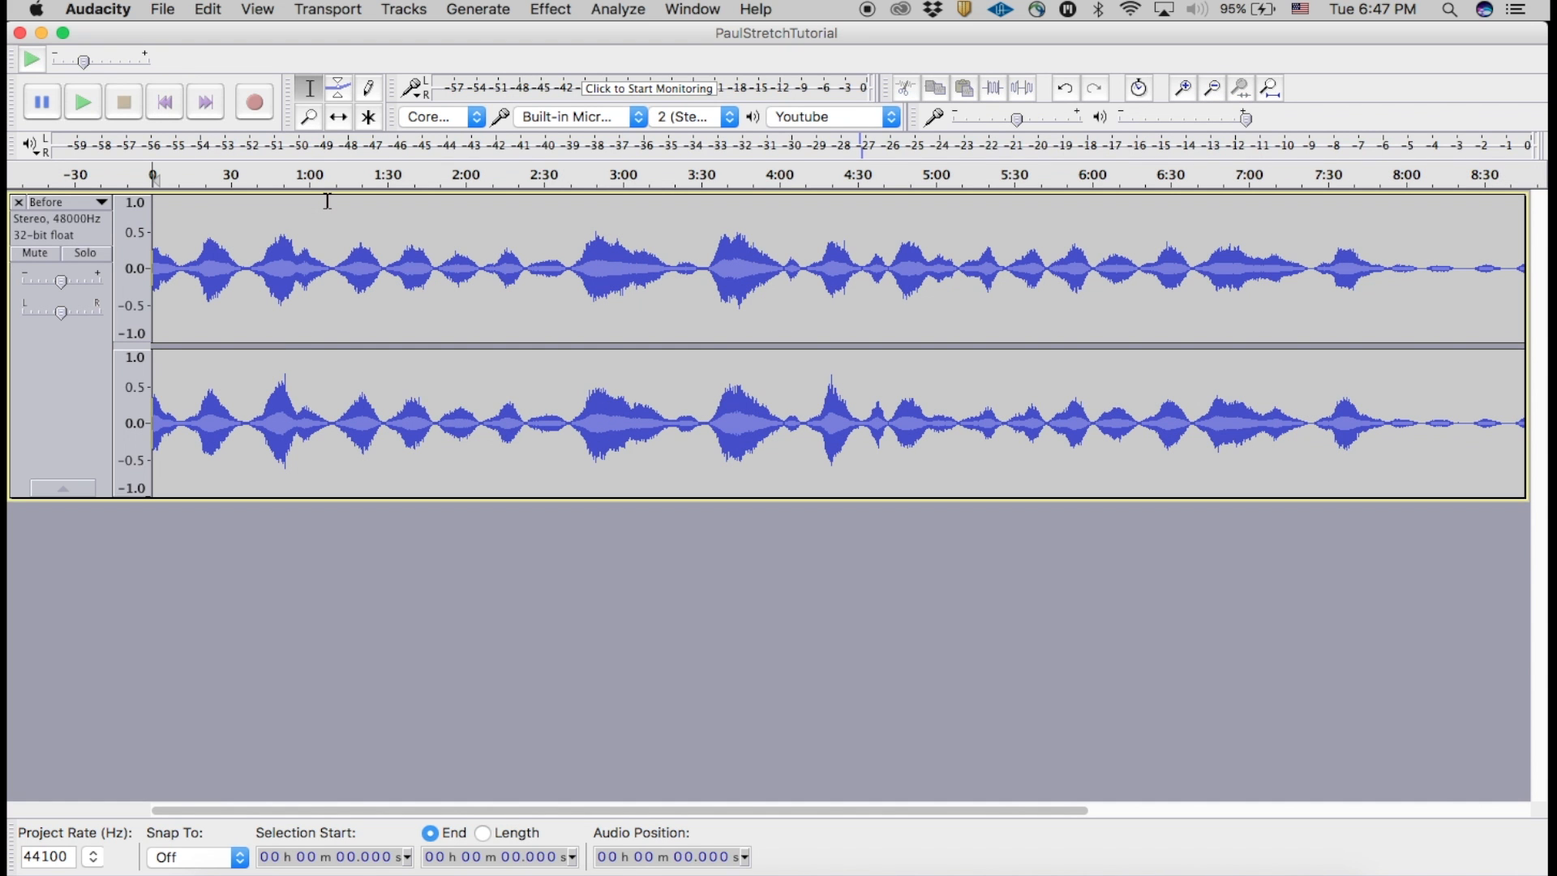
key(space)
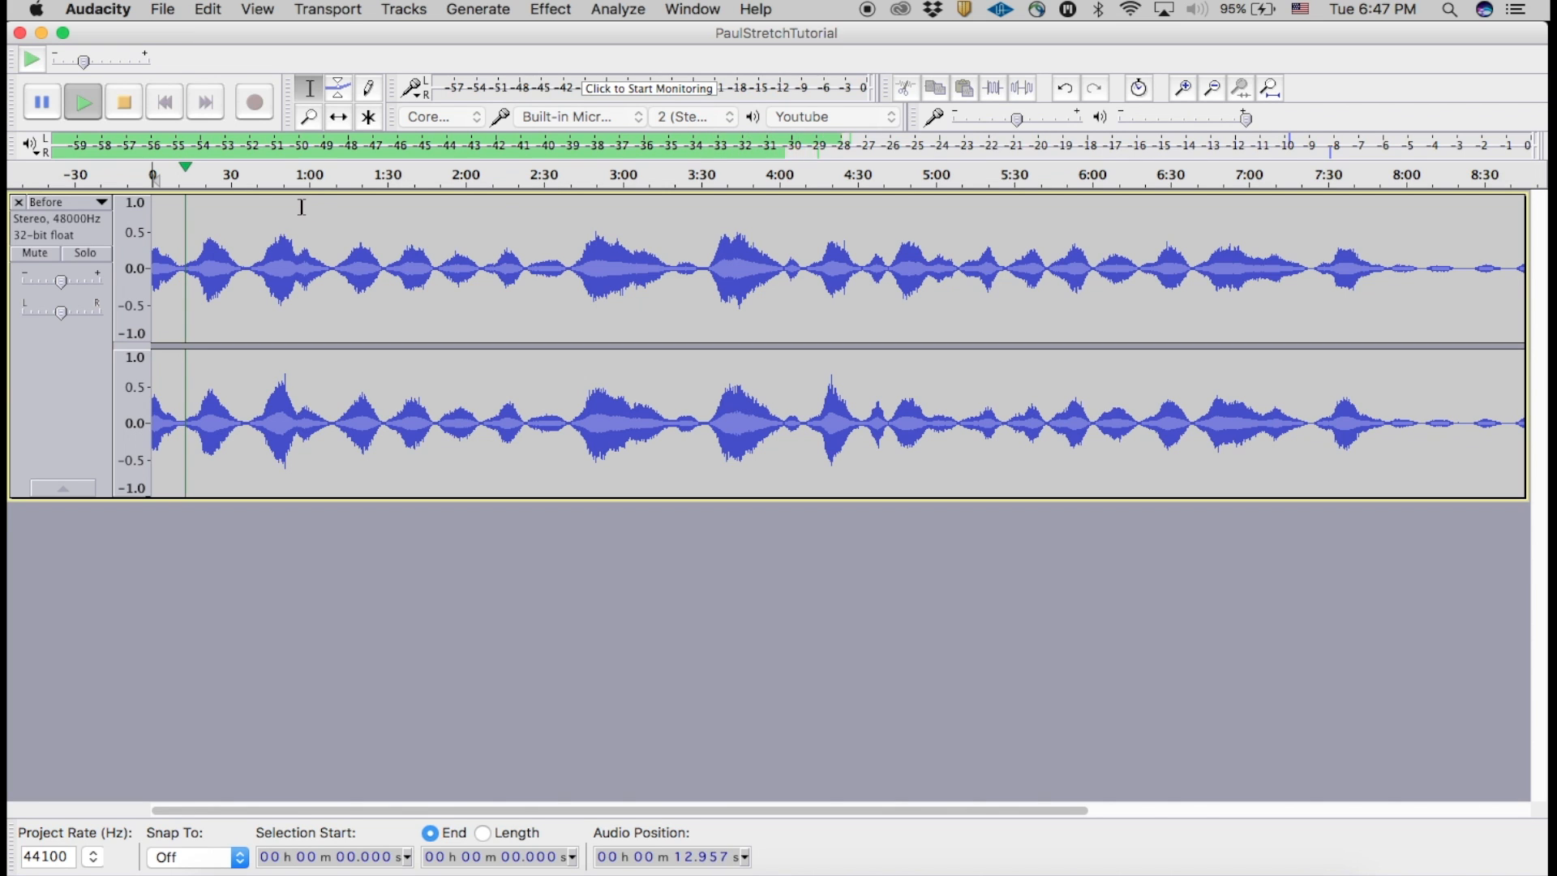
key(space)
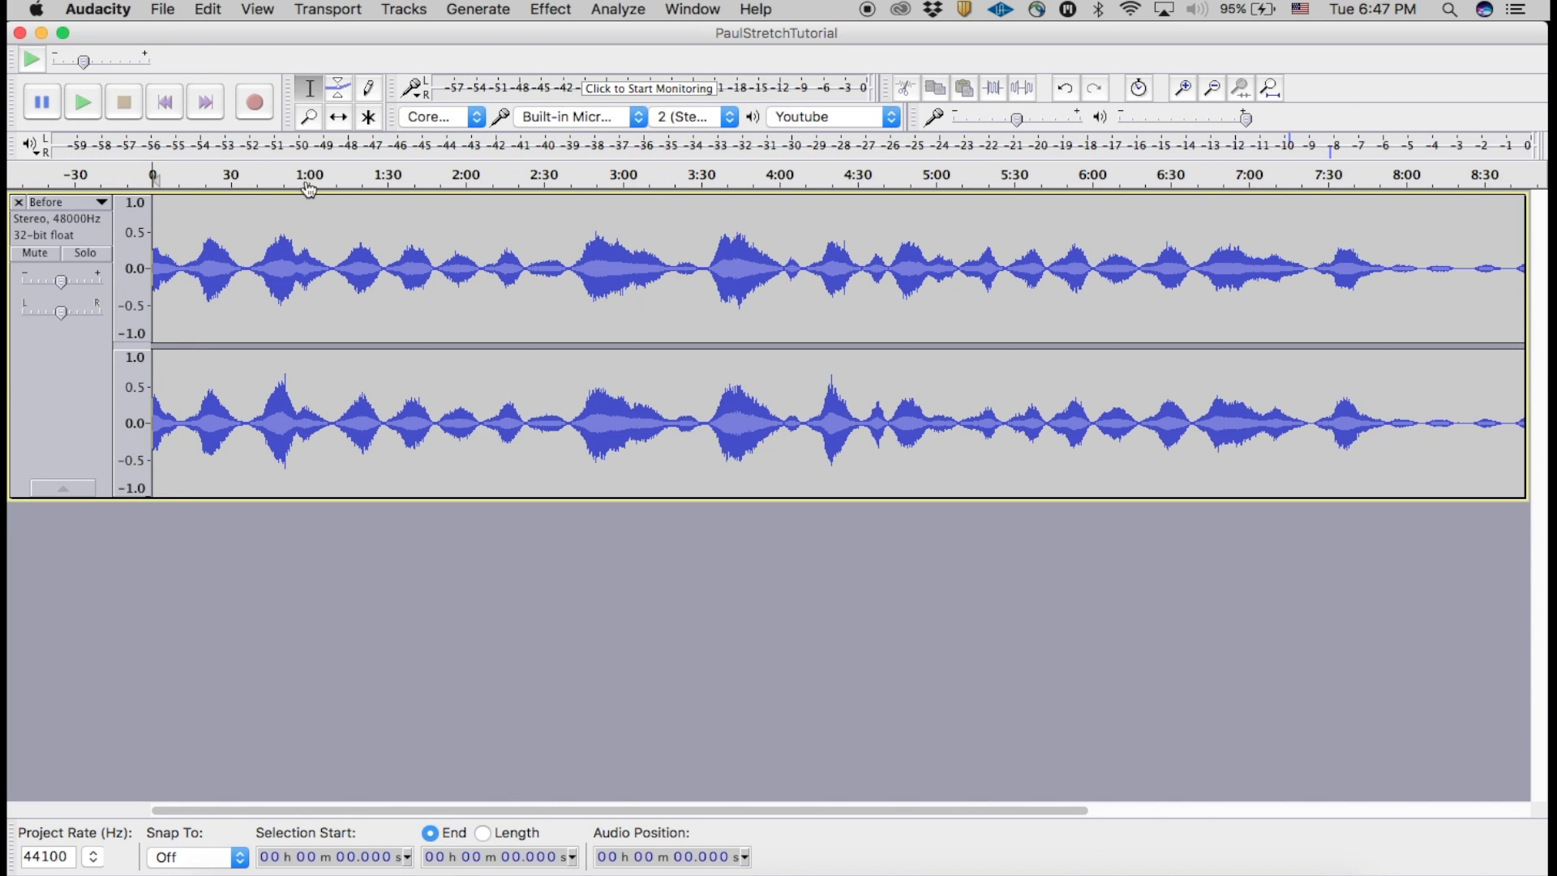
Step: Apply Equalization to the whole stretched clip with the high-cut curve, nudging its point near 1600 Hz to about -23 dB and previewing the sound
click(549, 11)
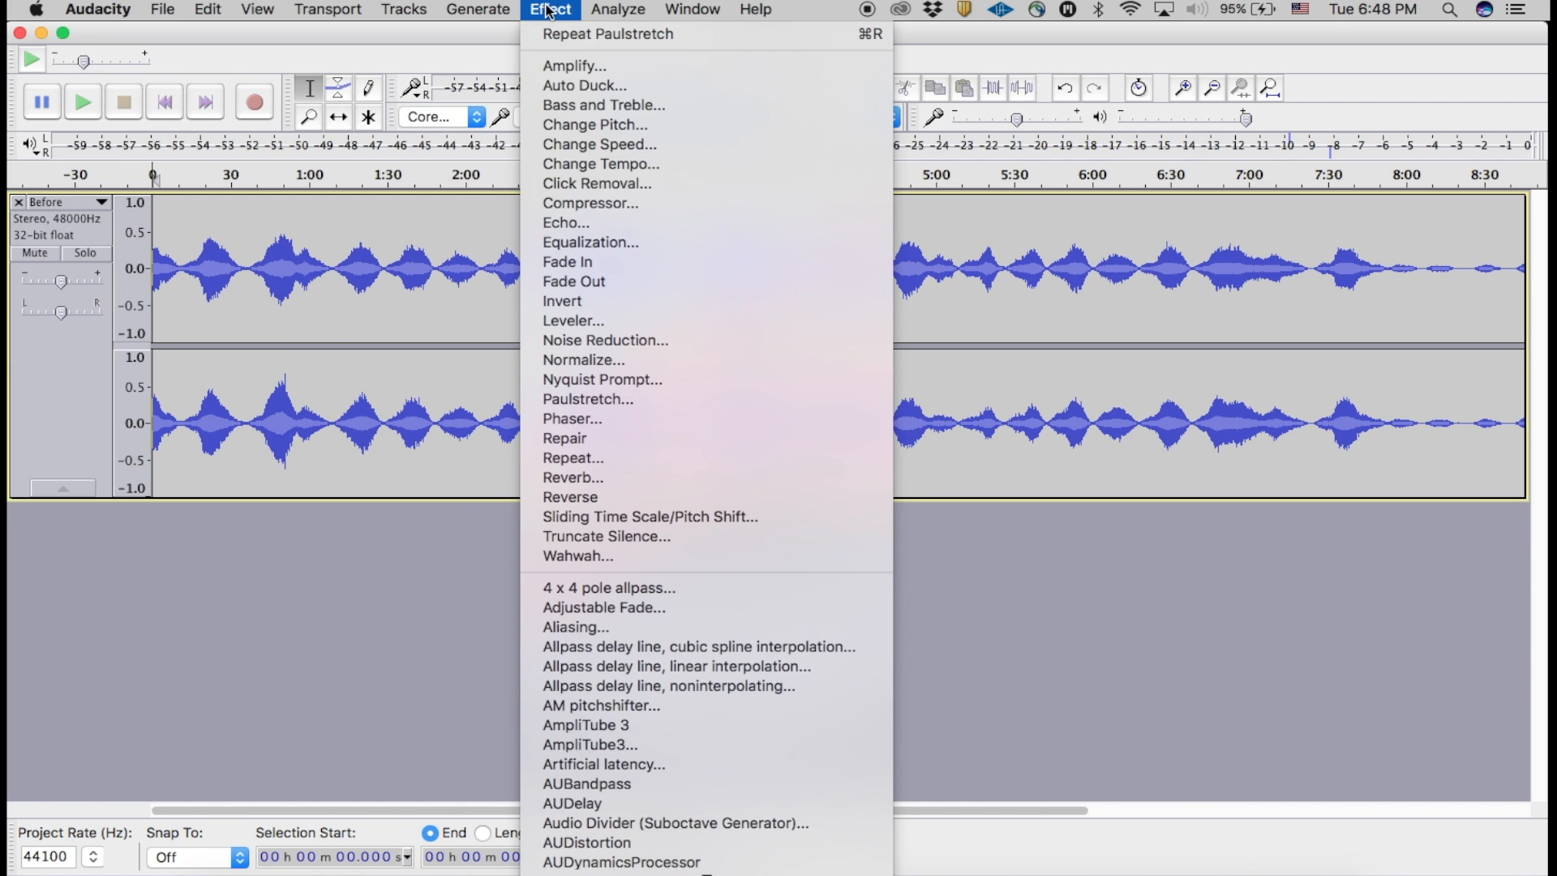
click(331, 227)
double_click(298, 252)
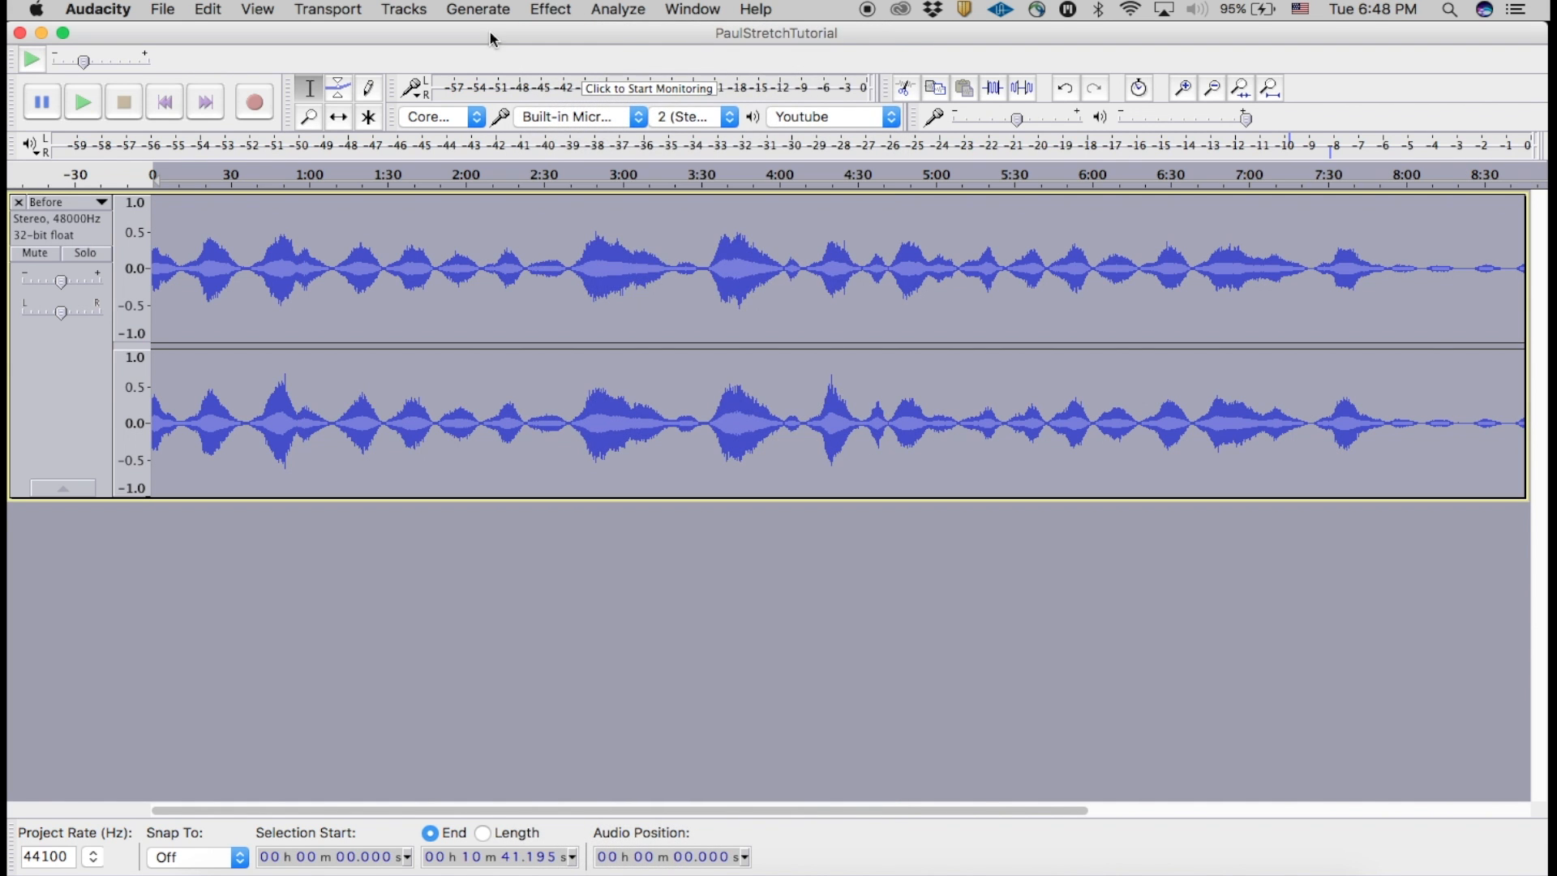
click(551, 9)
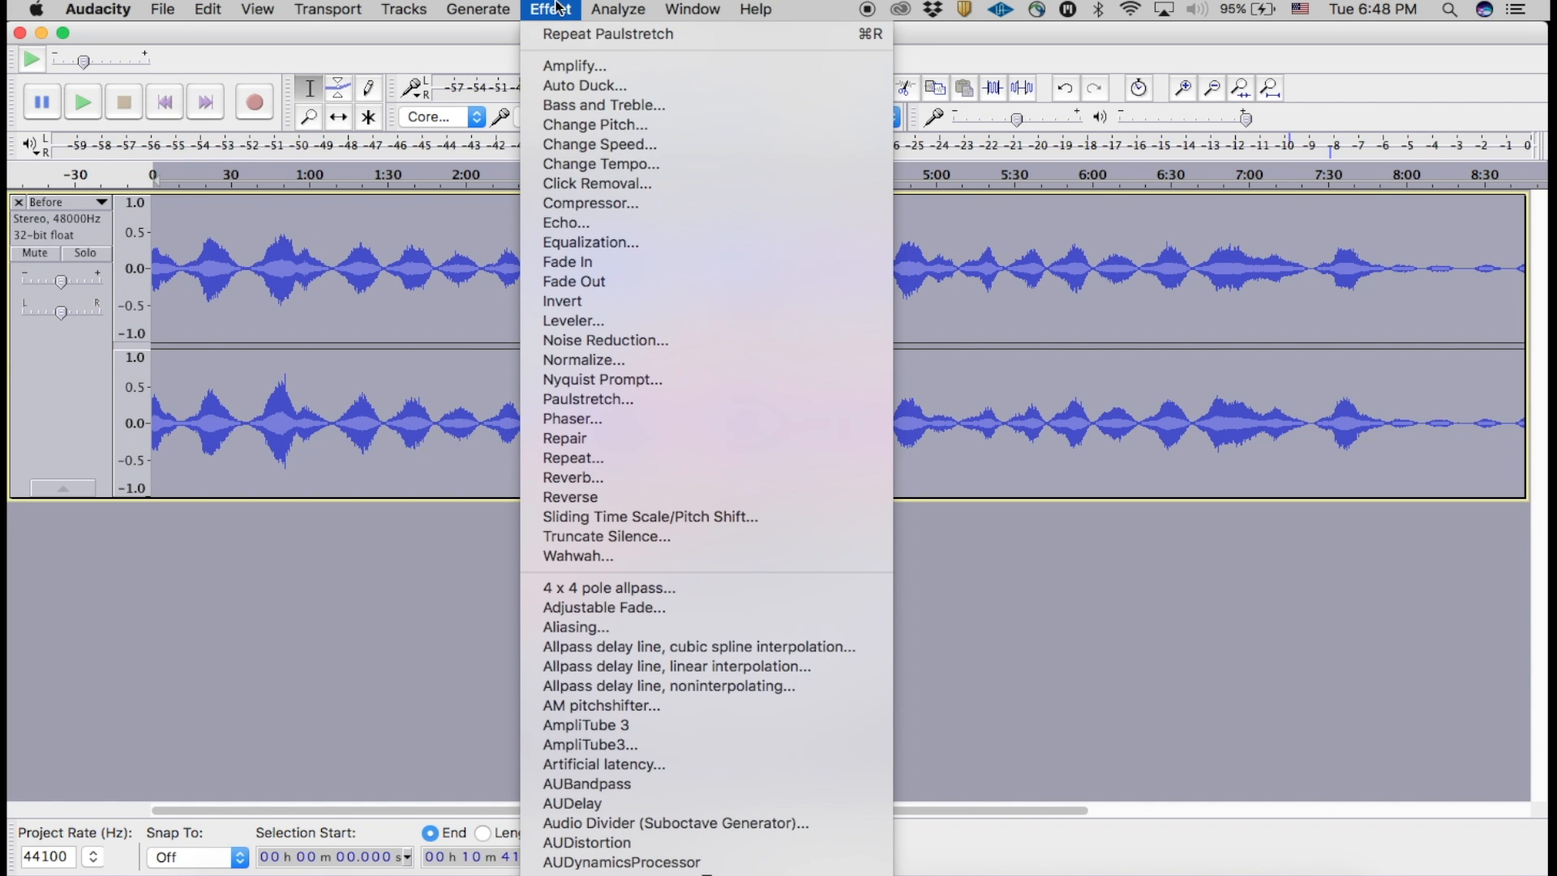
click(602, 246)
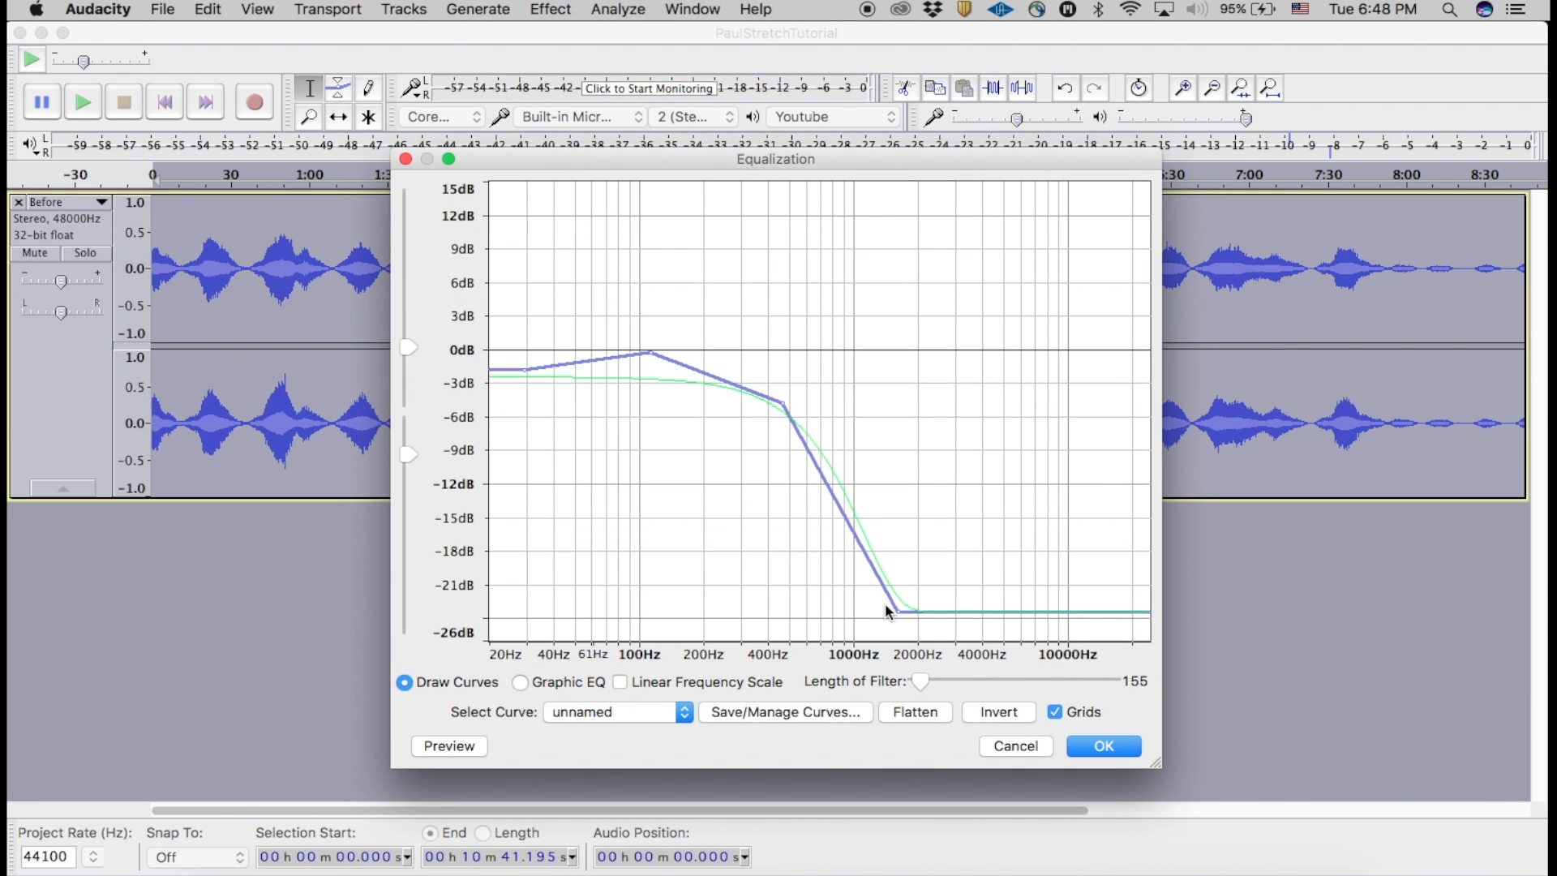
drag(898, 609, 898, 608)
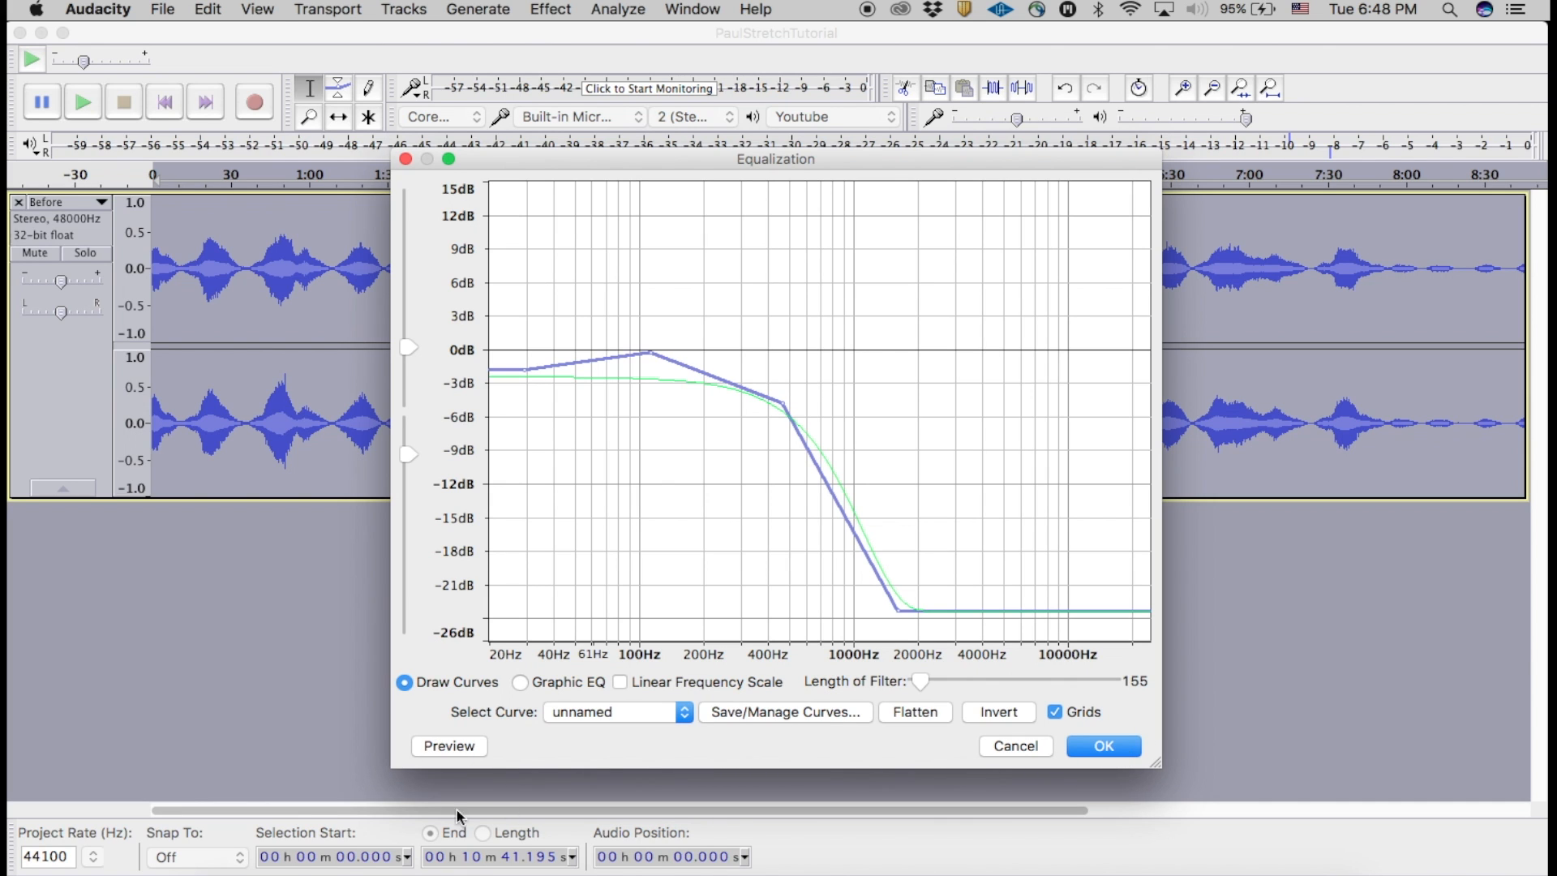
click(444, 747)
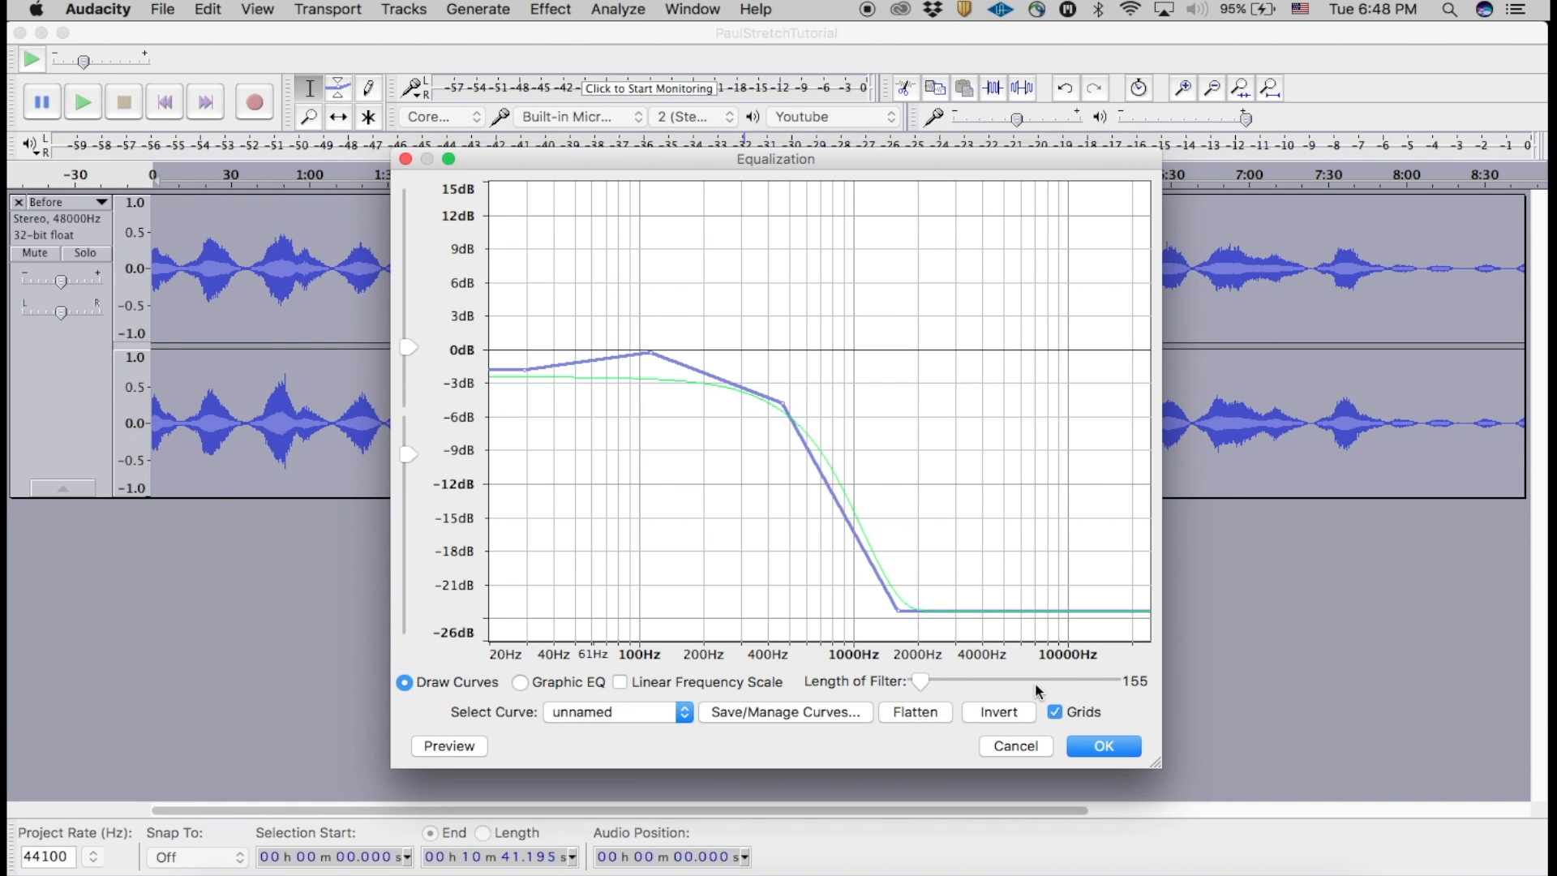
click(1102, 744)
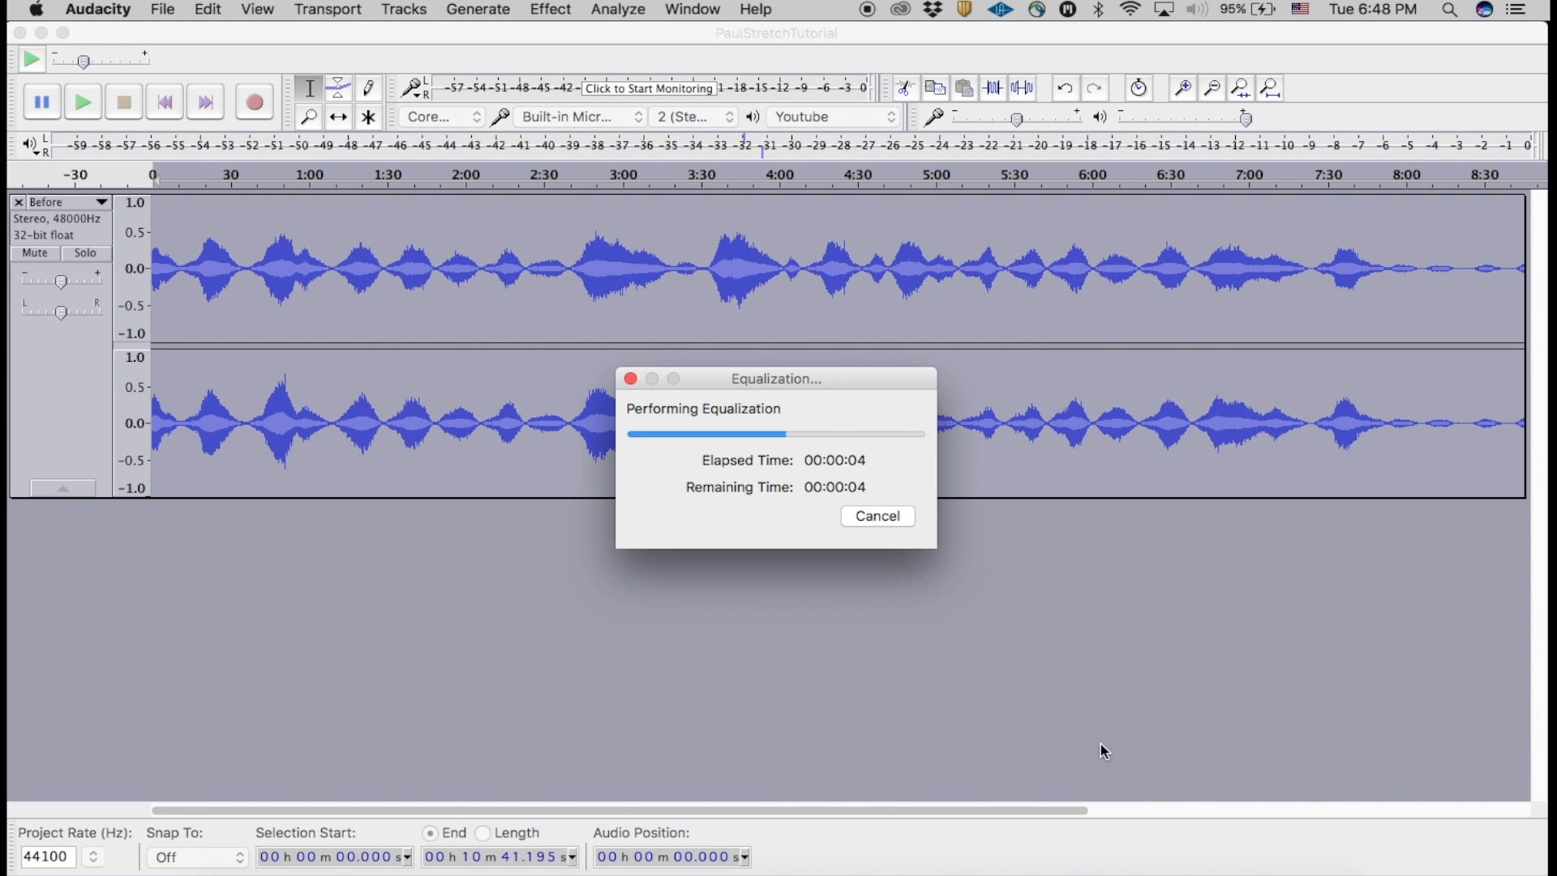
Step: Amplify the whole equalized clip to a new peak amplitude of -1 dB
click(398, 262)
double_click(325, 261)
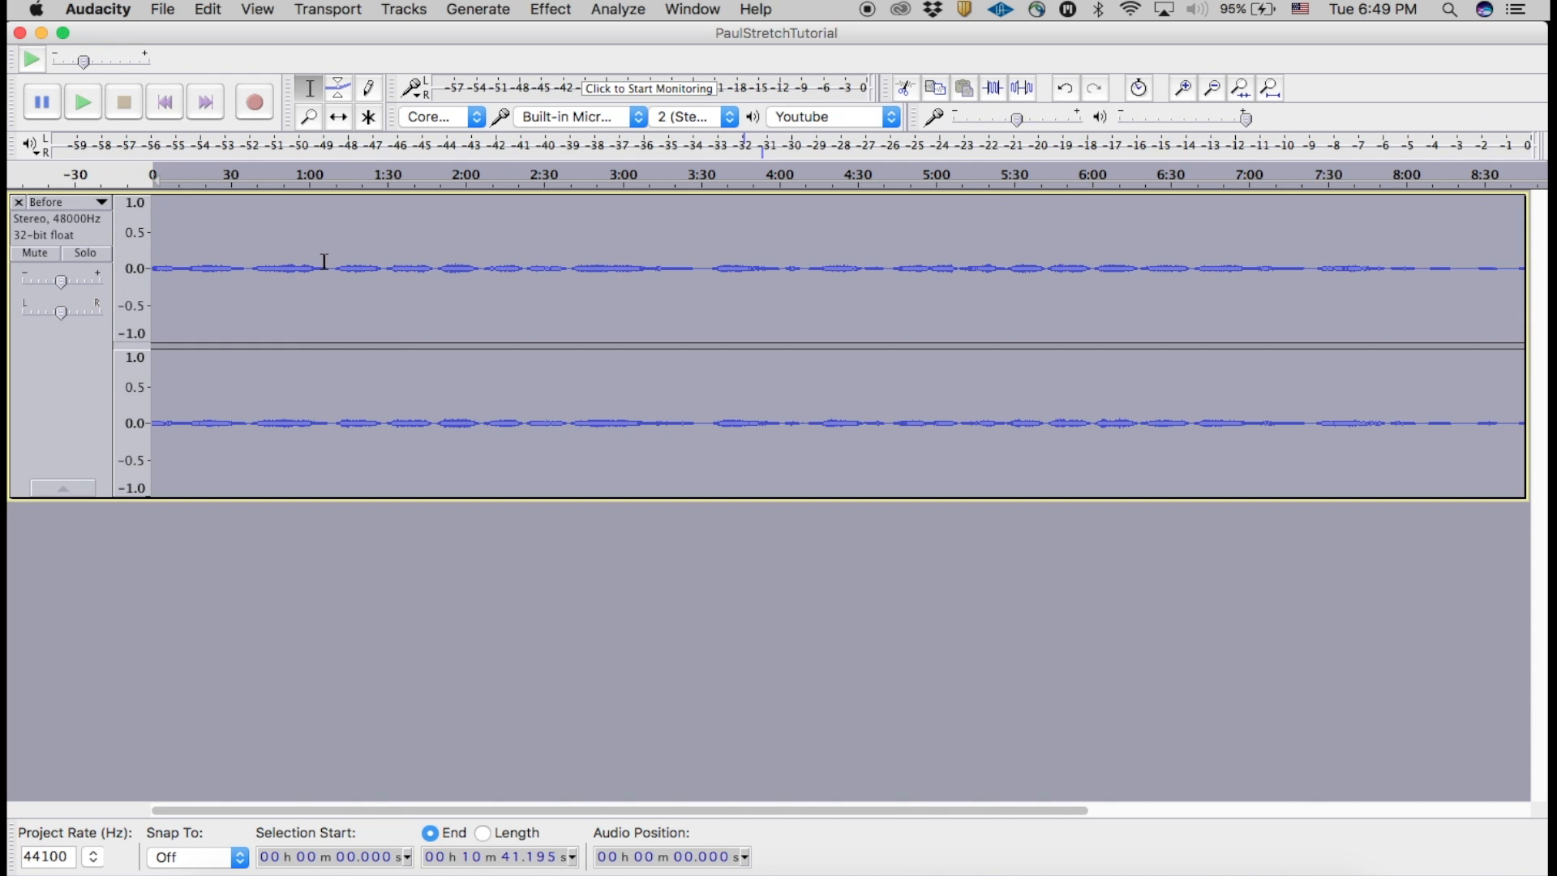
click(552, 10)
click(380, 276)
click(552, 10)
click(577, 66)
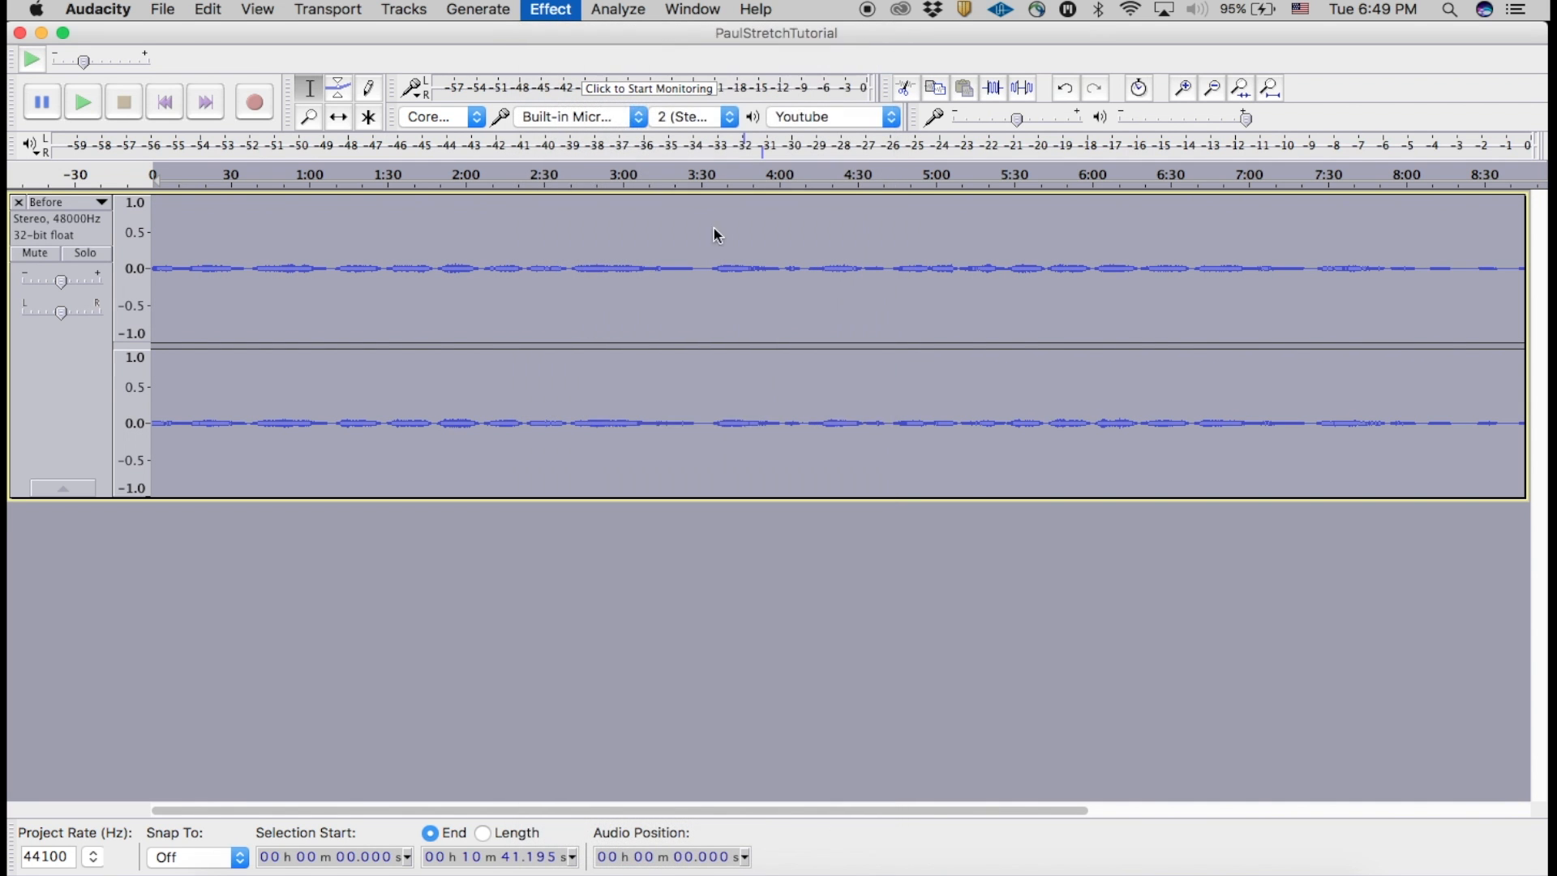
click(865, 466)
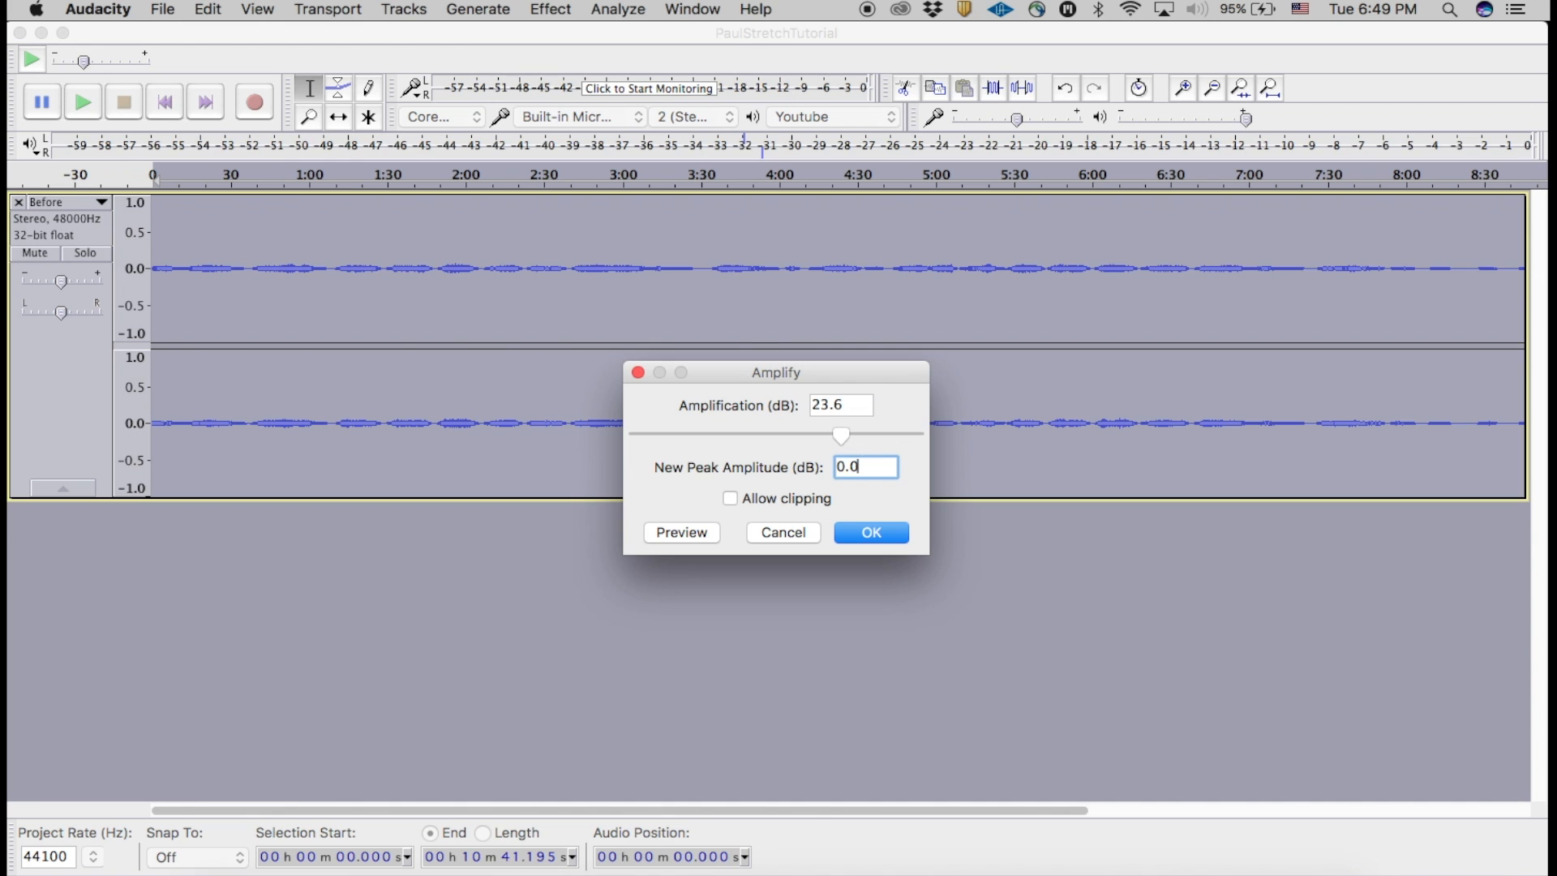
text(-1)
key(Return)
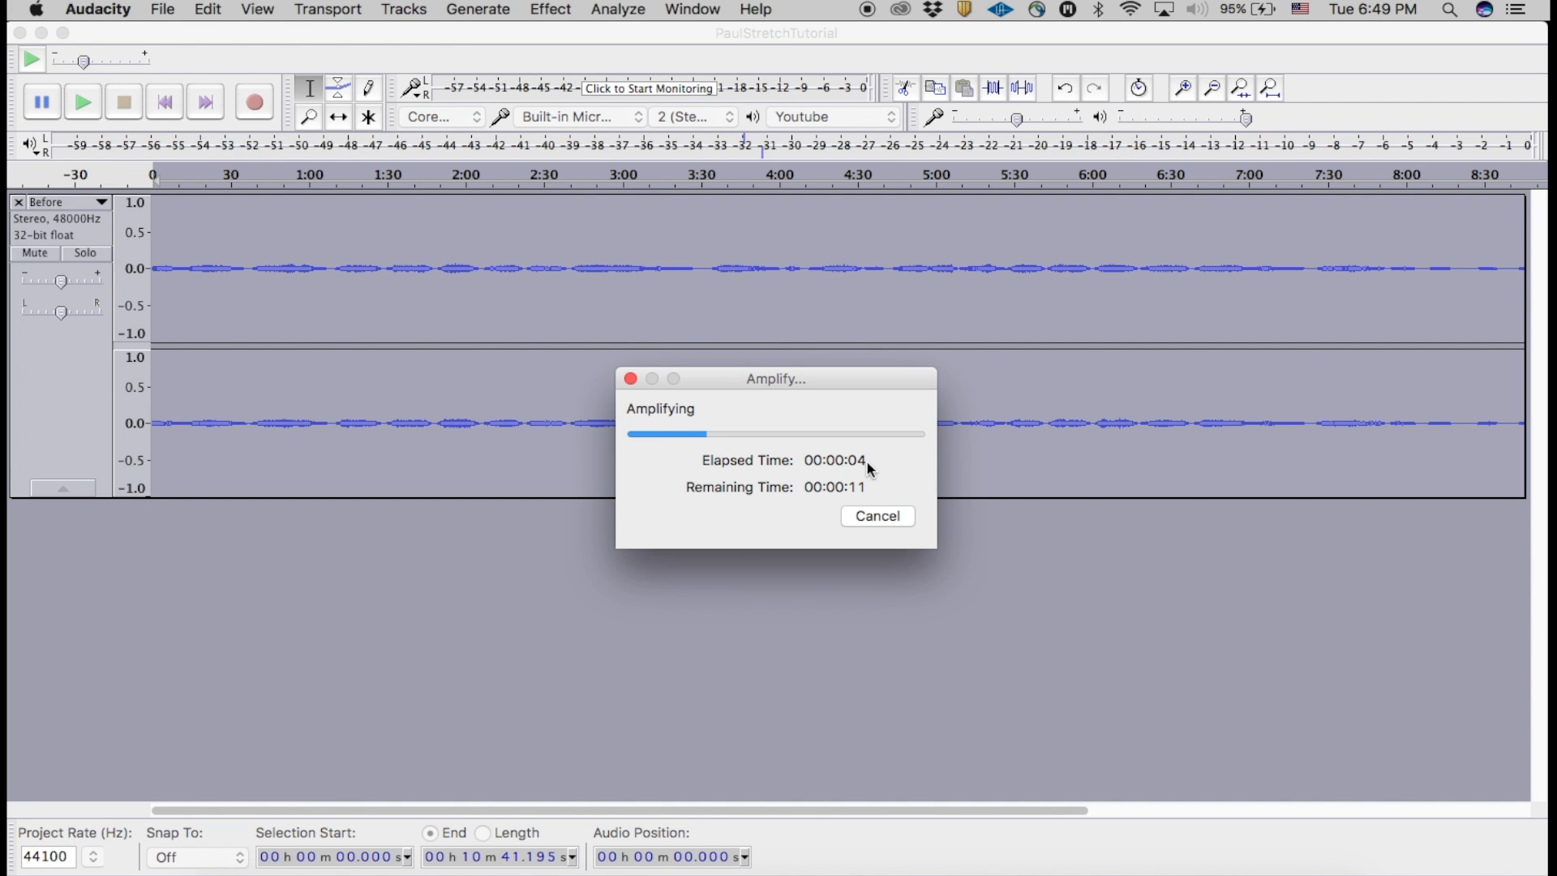
Step: Play the equalized and amplified track from its beginning
click(167, 111)
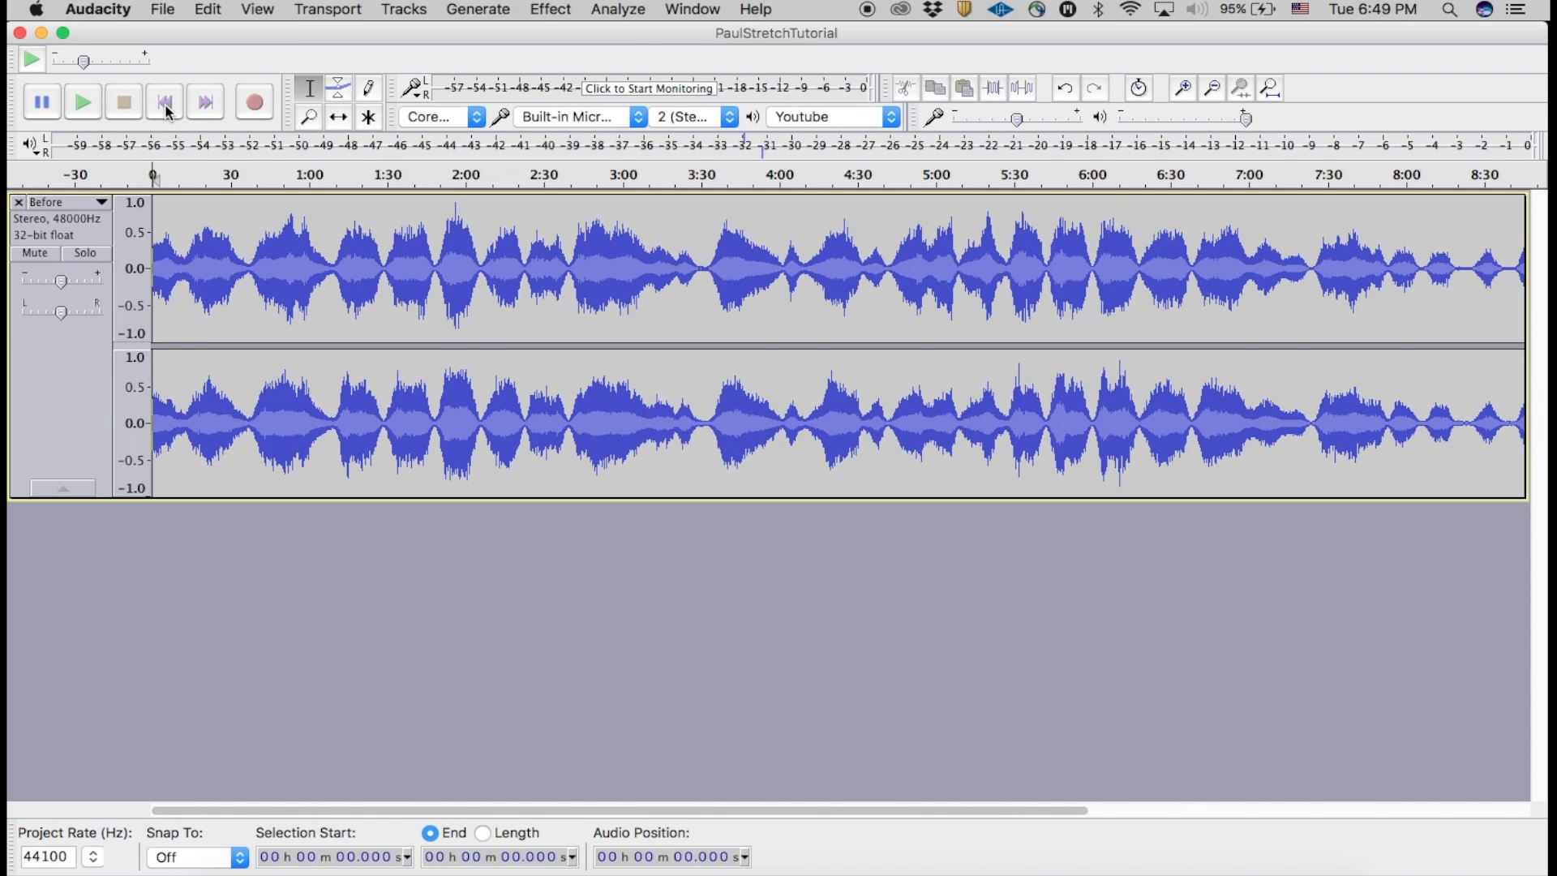
key(space)
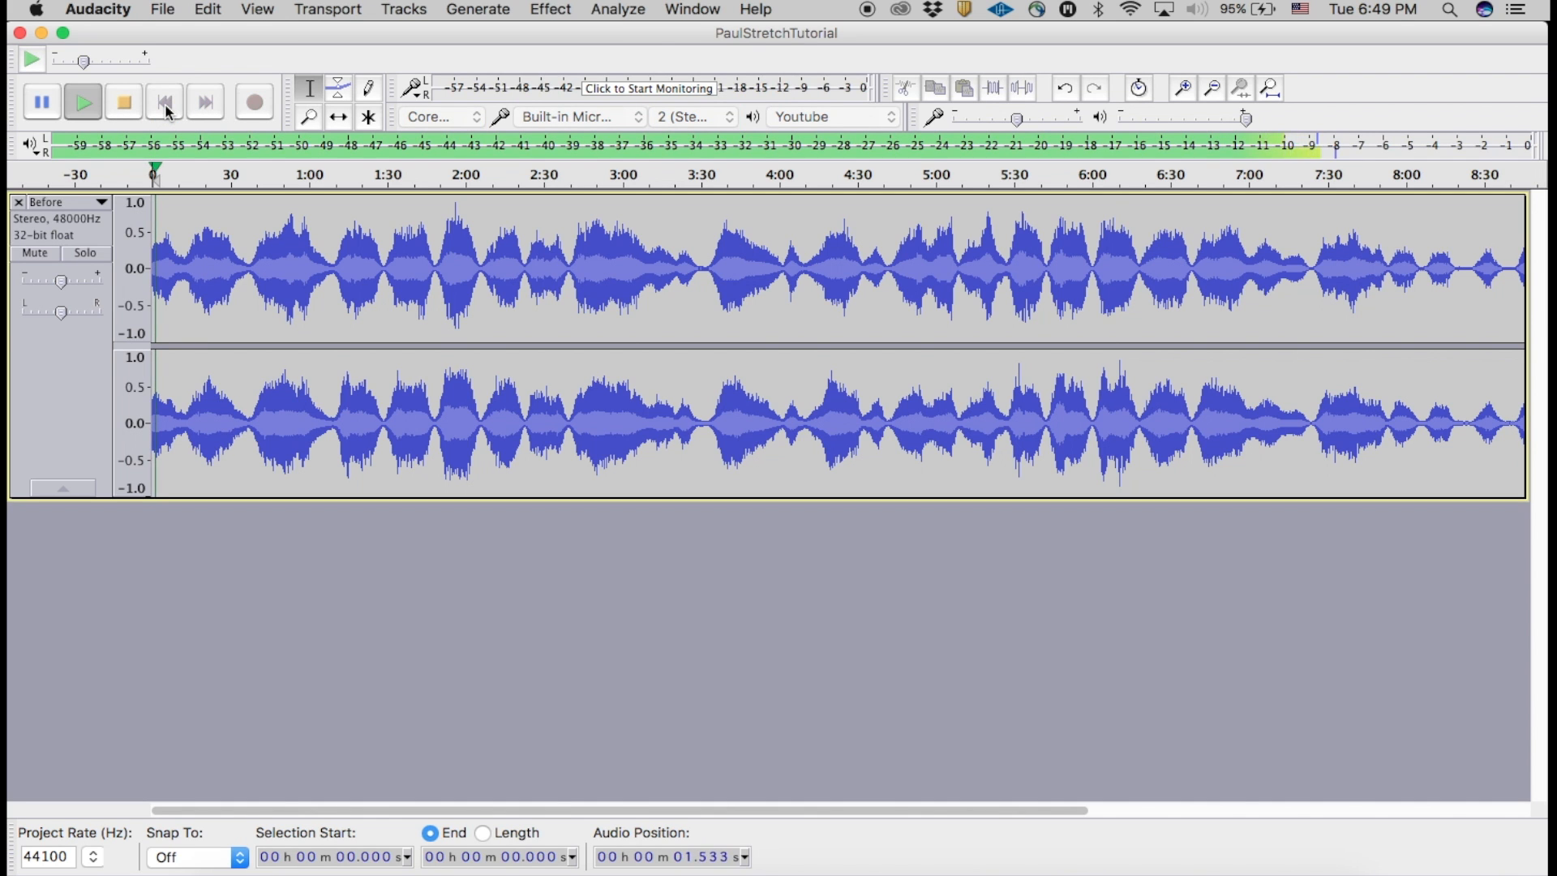